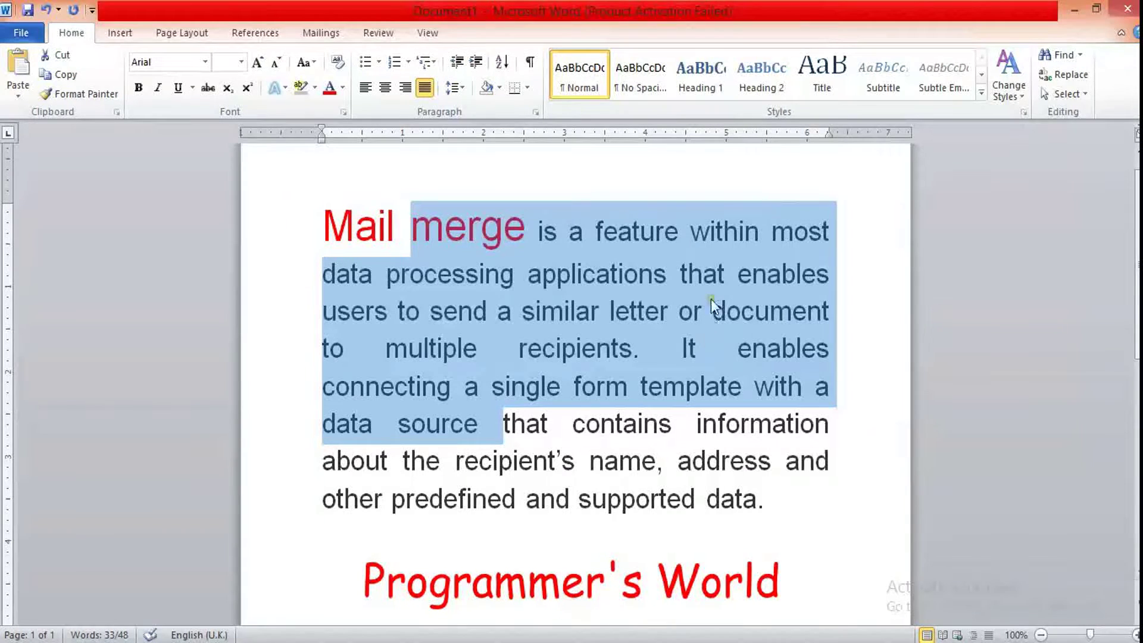
Step: Clear the selection and show the Start Mail Merge document-type list on the Mailings tab
left_click(596, 550)
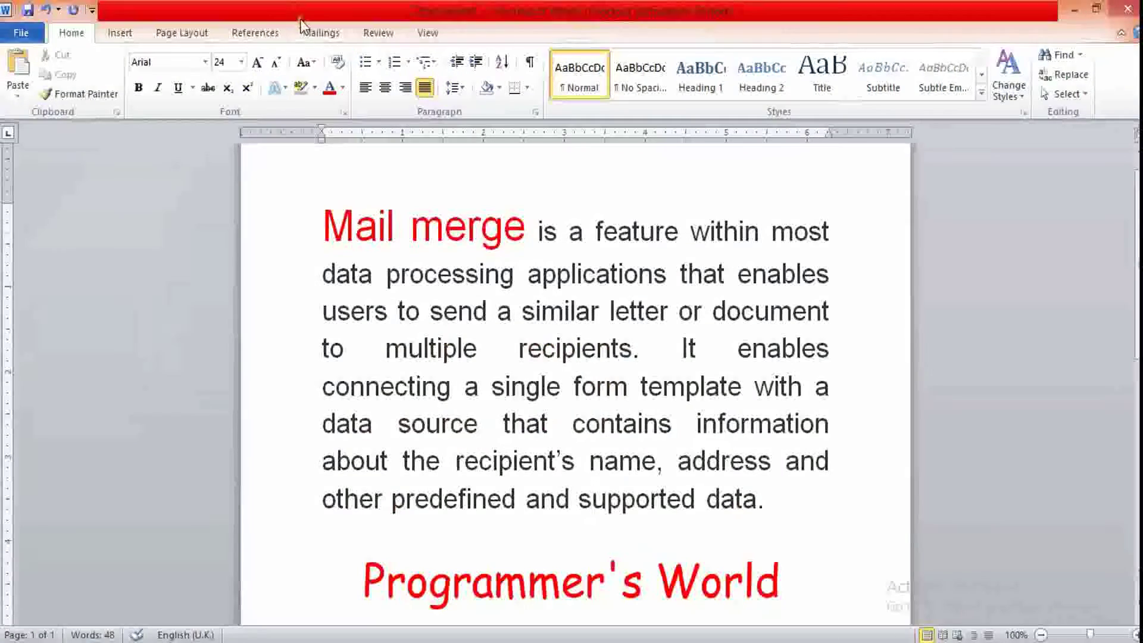
left_click(312, 33)
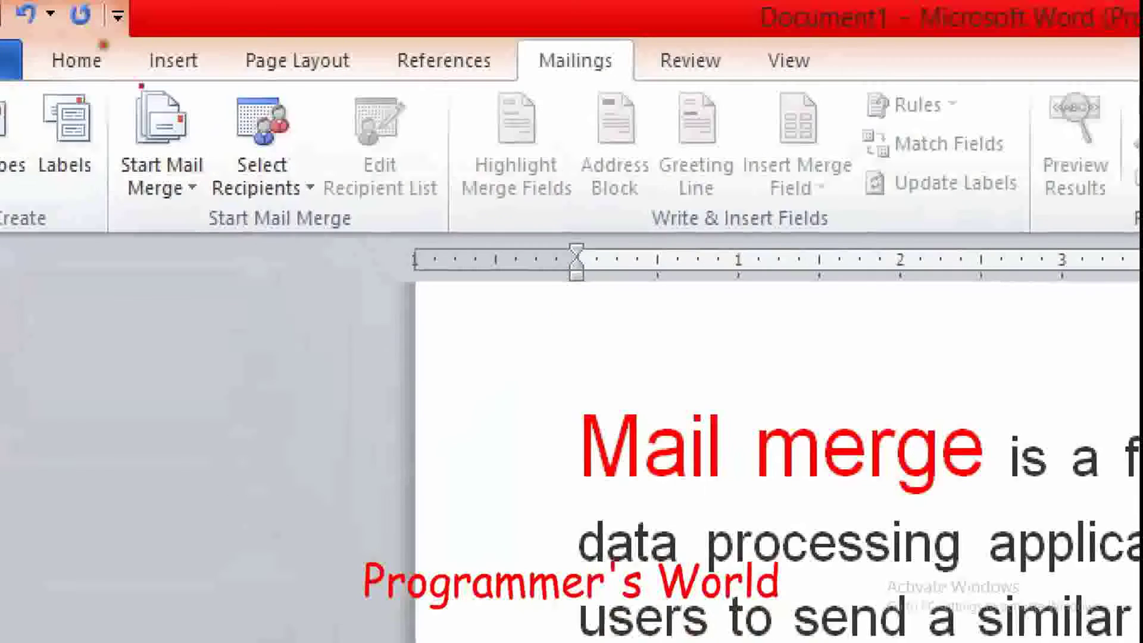
mouse_move(116, 91)
left_mouse_down()
mouse_move(207, 131)
mouse_move(202, 190)
mouse_move(110, 111)
left_mouse_up()
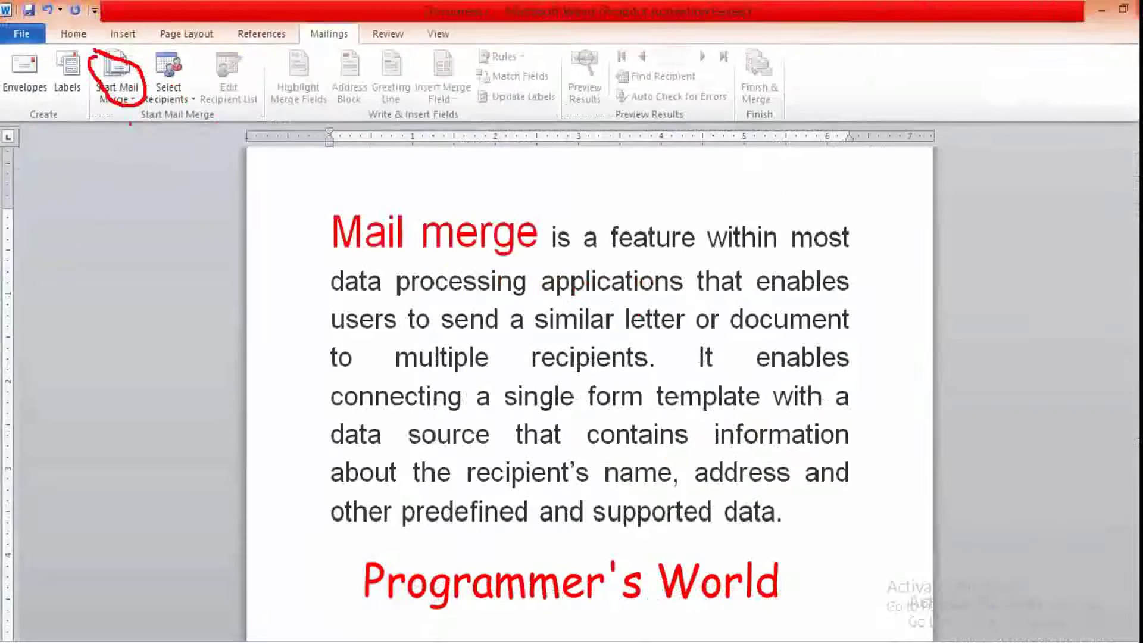
left_click(113, 79)
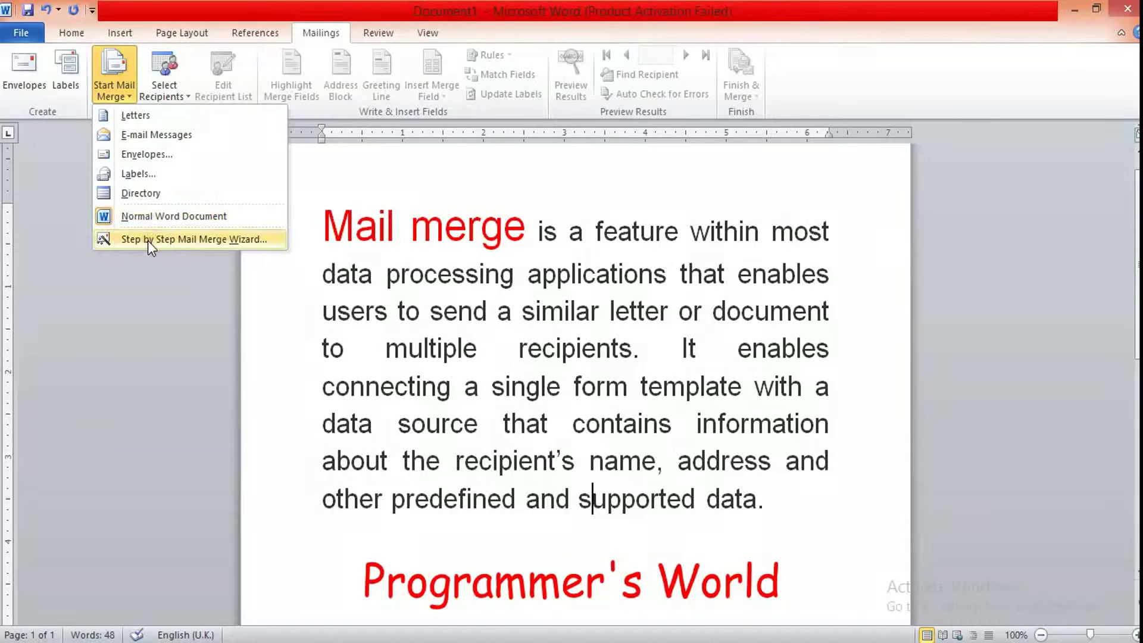
Step: Launch the Step-by-Step Mail Merge Wizard with Letters as the document type
left_click(148, 241)
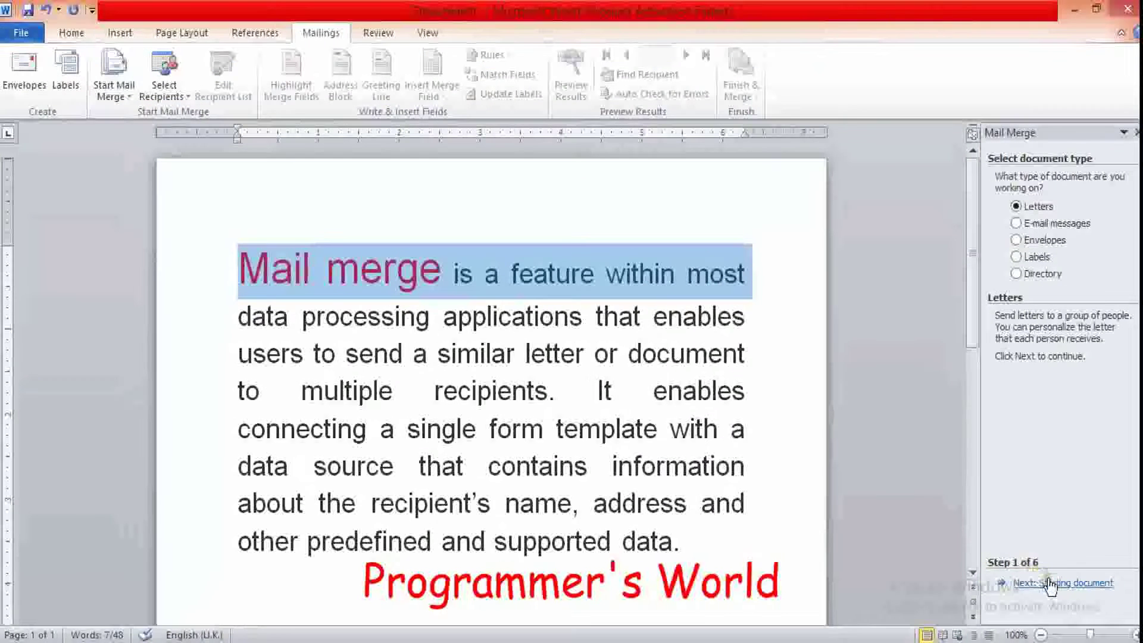
Step: Advance the wizard to step 2, keeping 'Use the current document' as the starting letter
left_click(1049, 584)
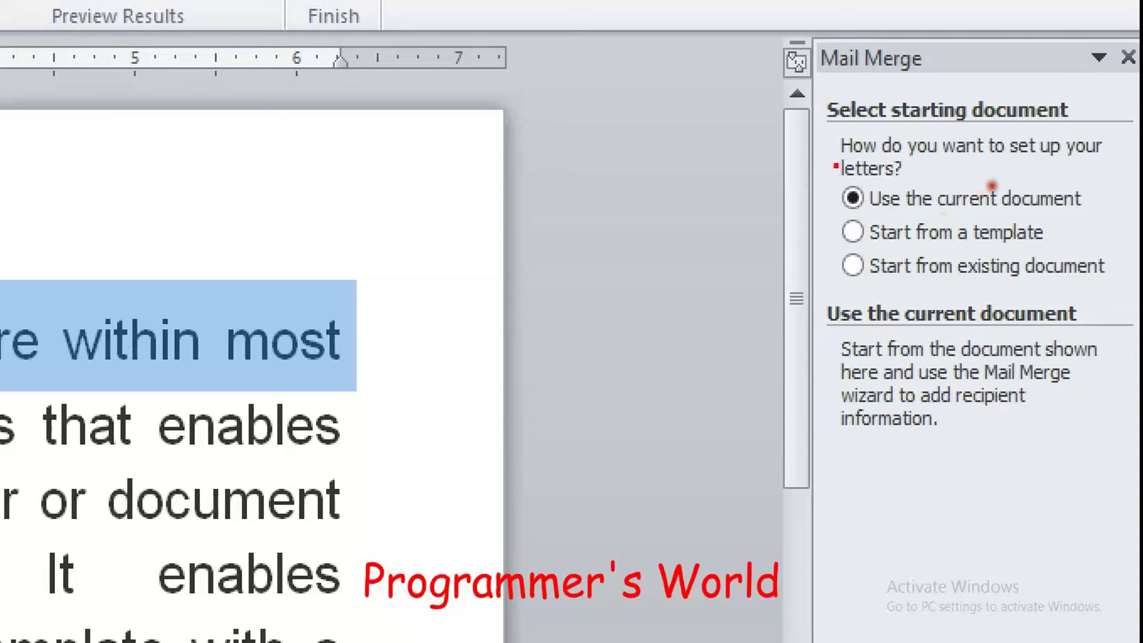
left_click_drag(836, 164, 919, 204)
mouse_move(813, 182)
left_mouse_down()
mouse_move(1069, 181)
mouse_move(1128, 221)
left_mouse_up()
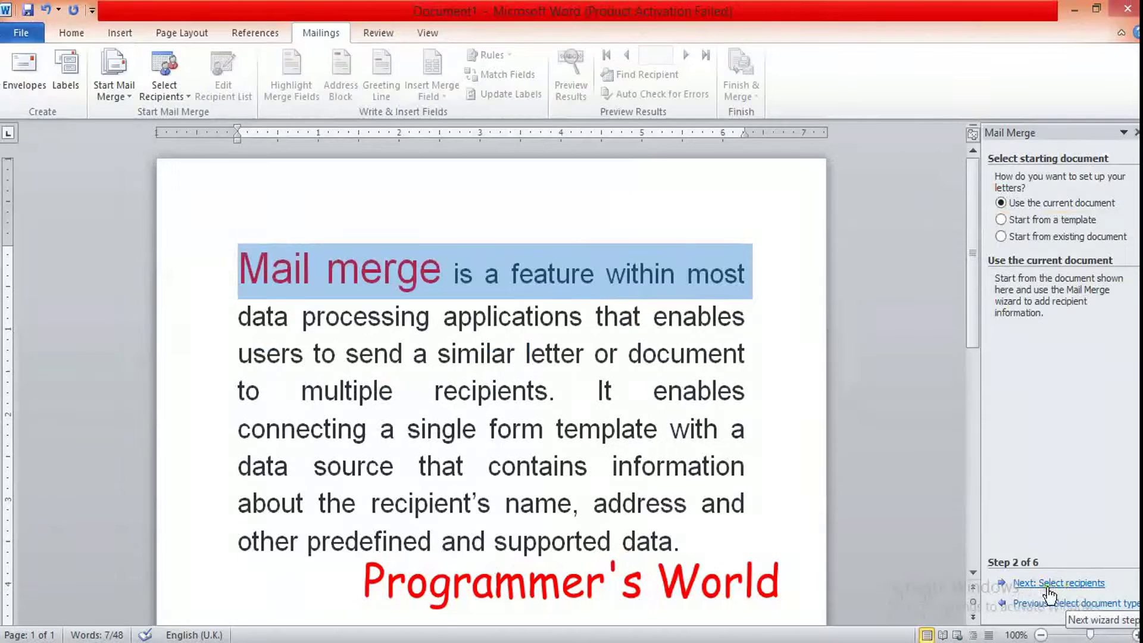
Step: Go to step 3 and choose 'Type a new list' as the recipient source
left_click(1079, 589)
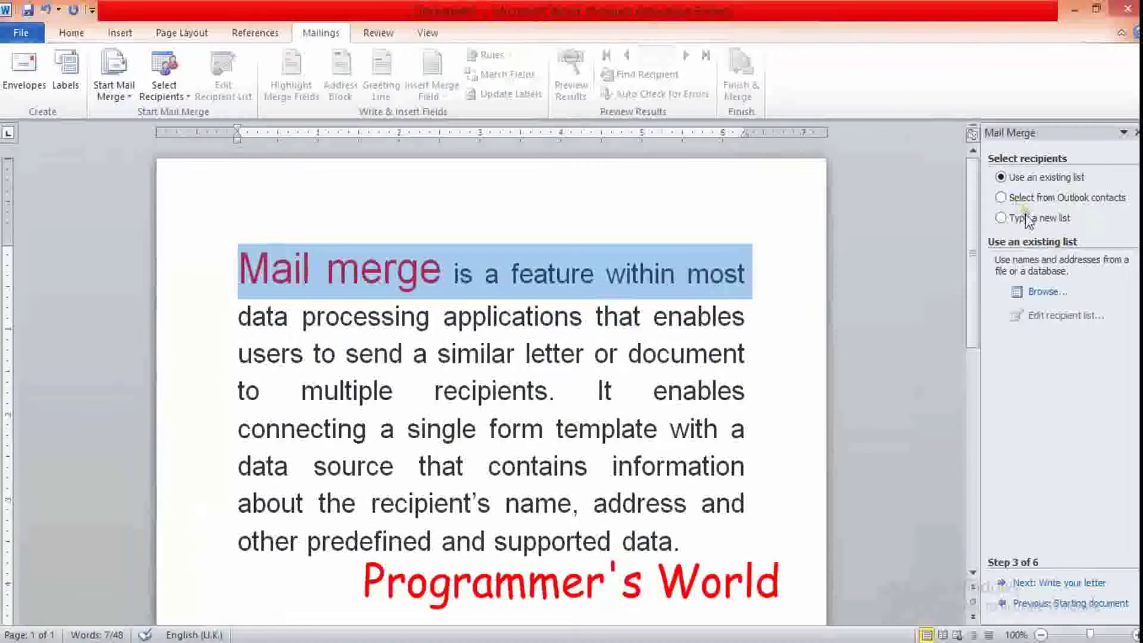
left_click(1002, 219)
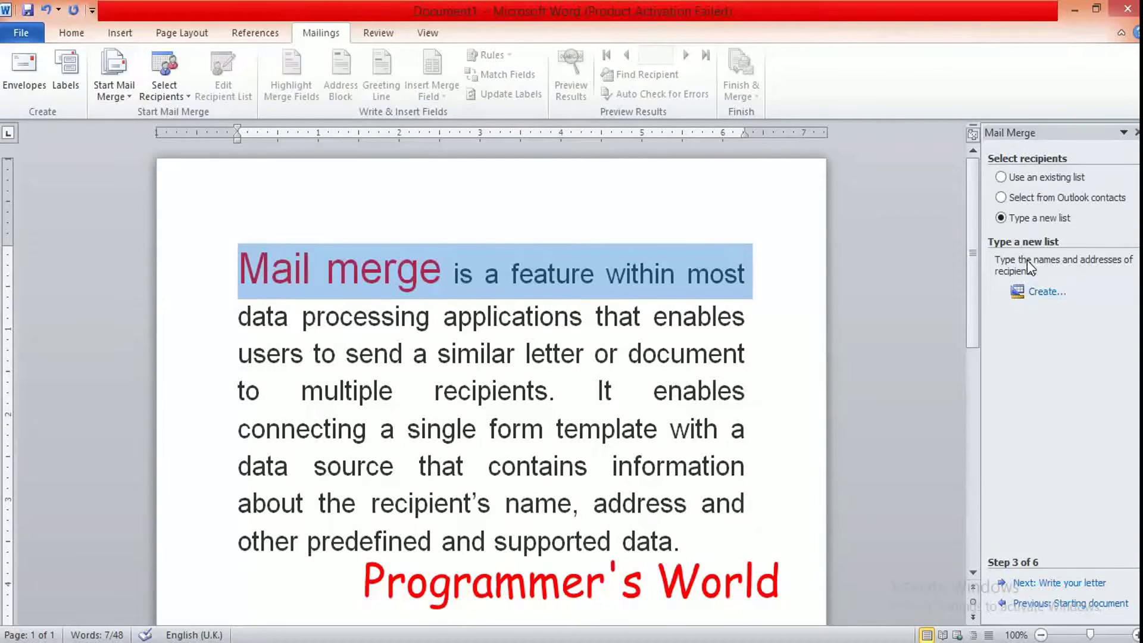
Step: Open the New Address List dialog using Create under 'Type a new list'
left_click(1036, 296)
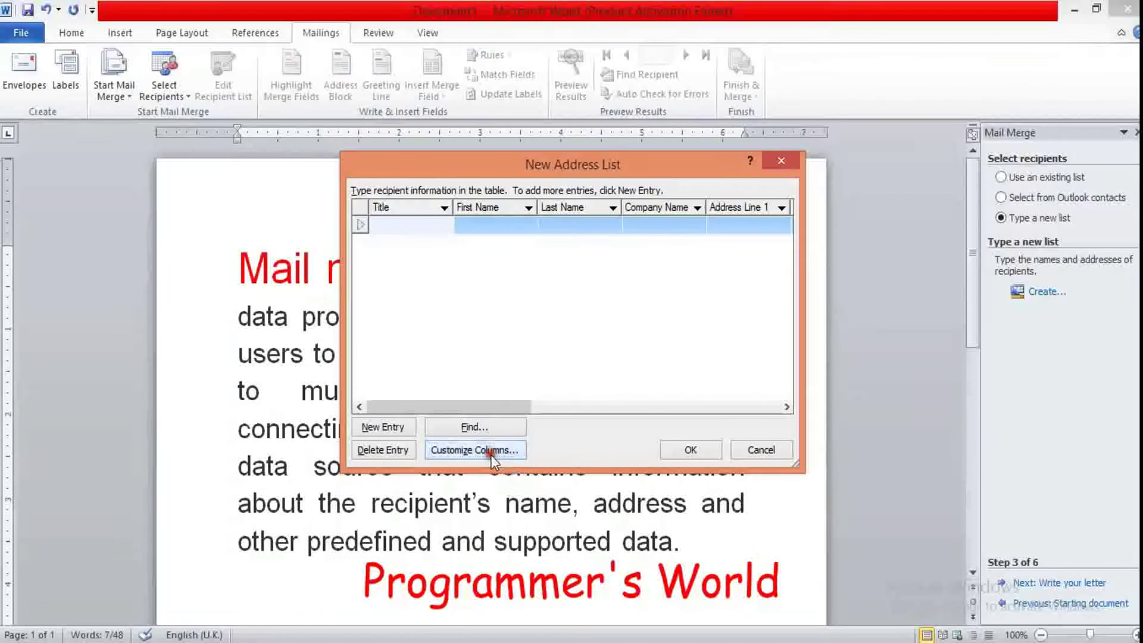
Step: In Customize Columns, delete Title, First Name, Last Name, Company Name and both Address Line fields
left_click(491, 454)
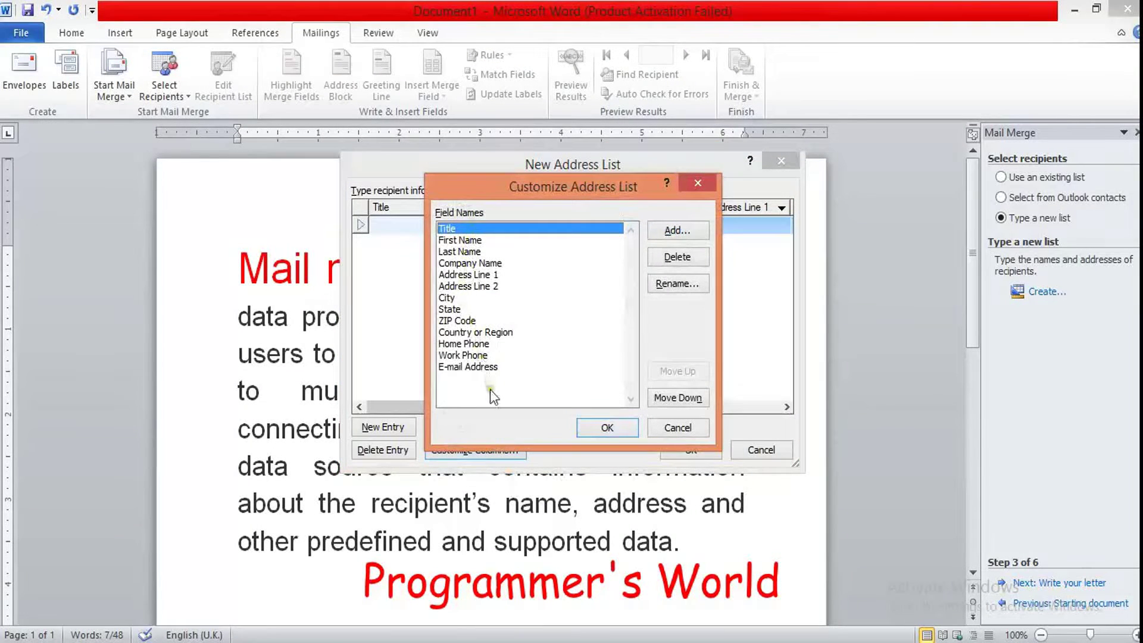
left_click(677, 261)
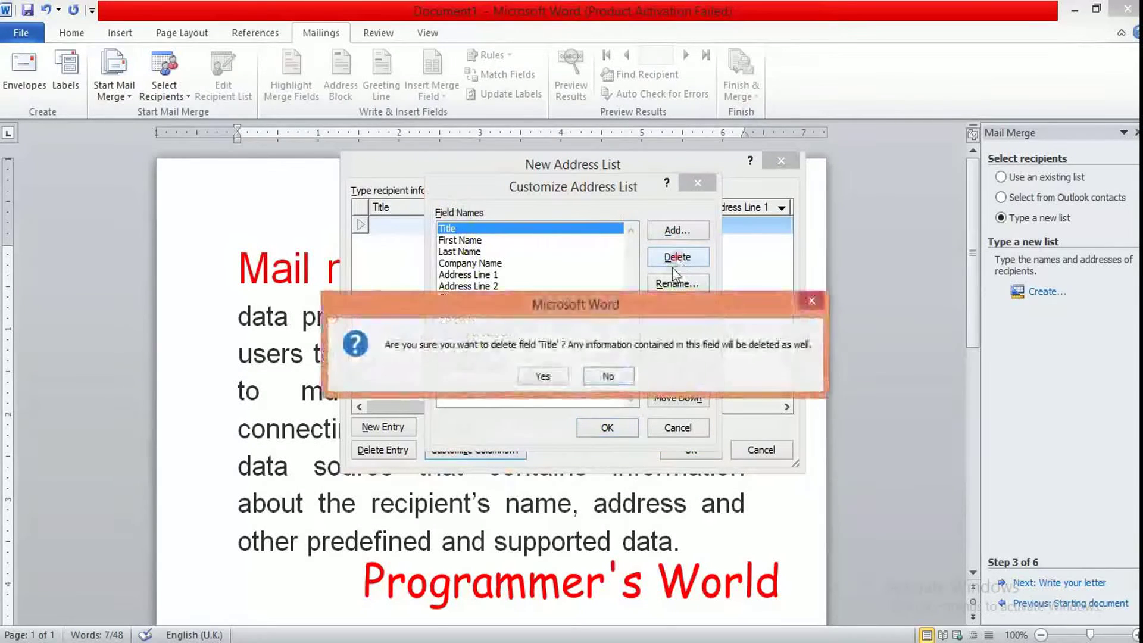
left_click(541, 373)
left_click(676, 258)
left_click(541, 375)
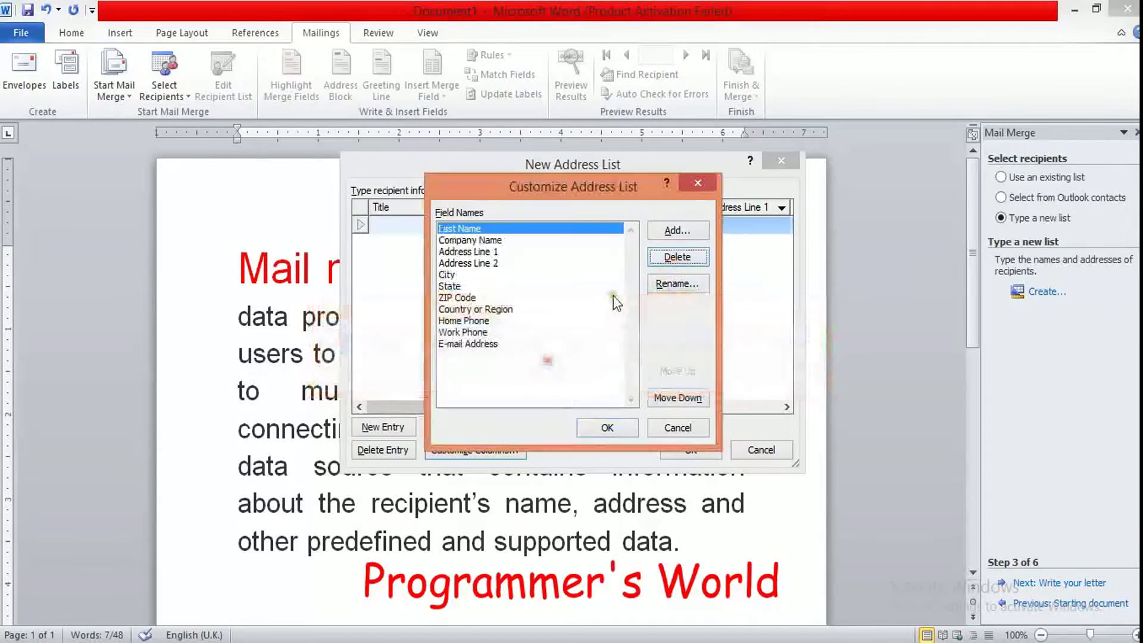
left_click(655, 262)
left_click(541, 376)
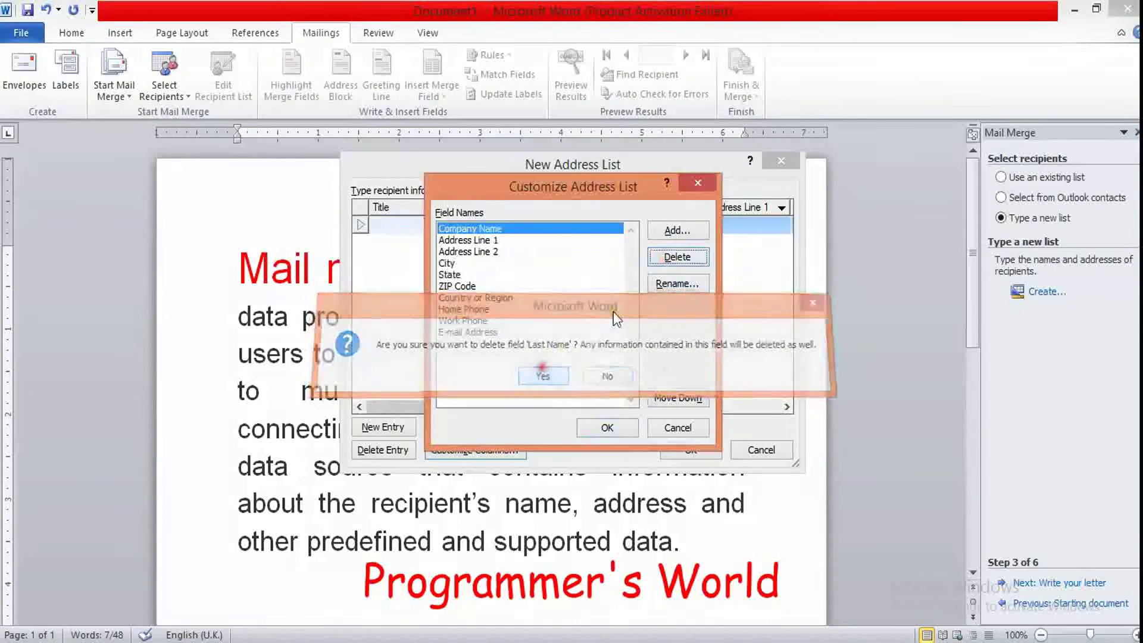
left_click(666, 255)
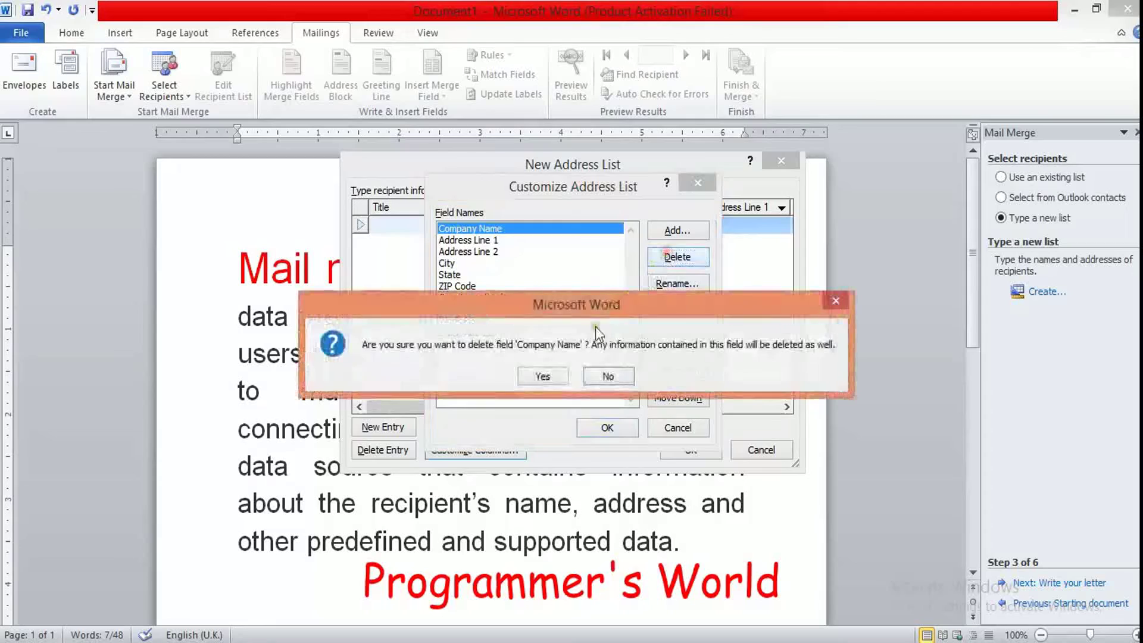
left_click(543, 376)
left_click(674, 259)
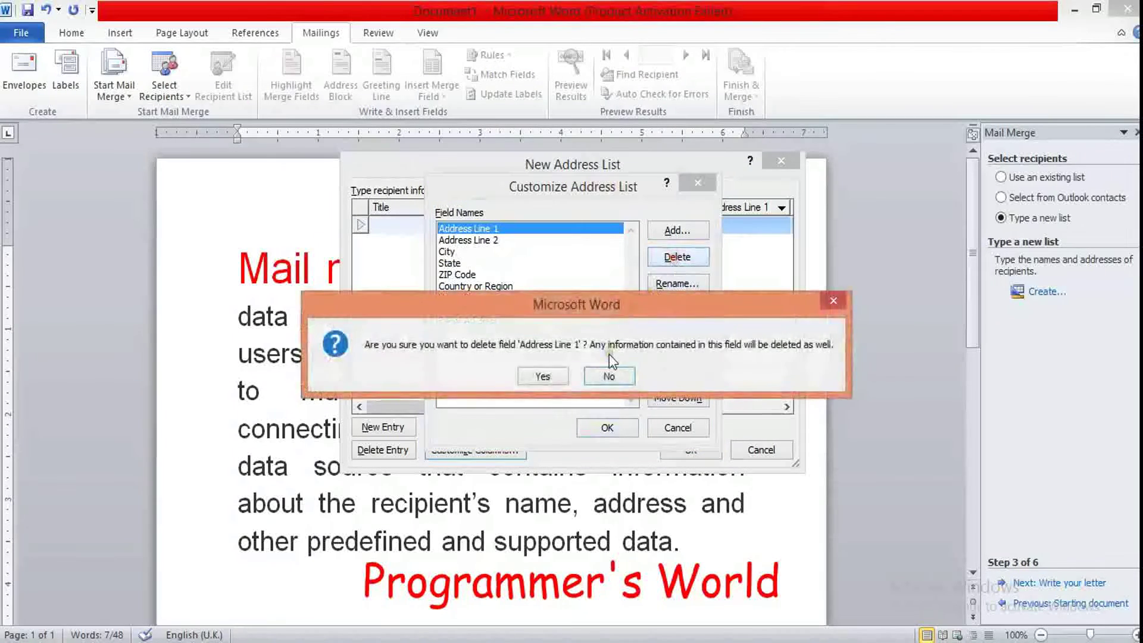
left_click(542, 378)
left_click(683, 264)
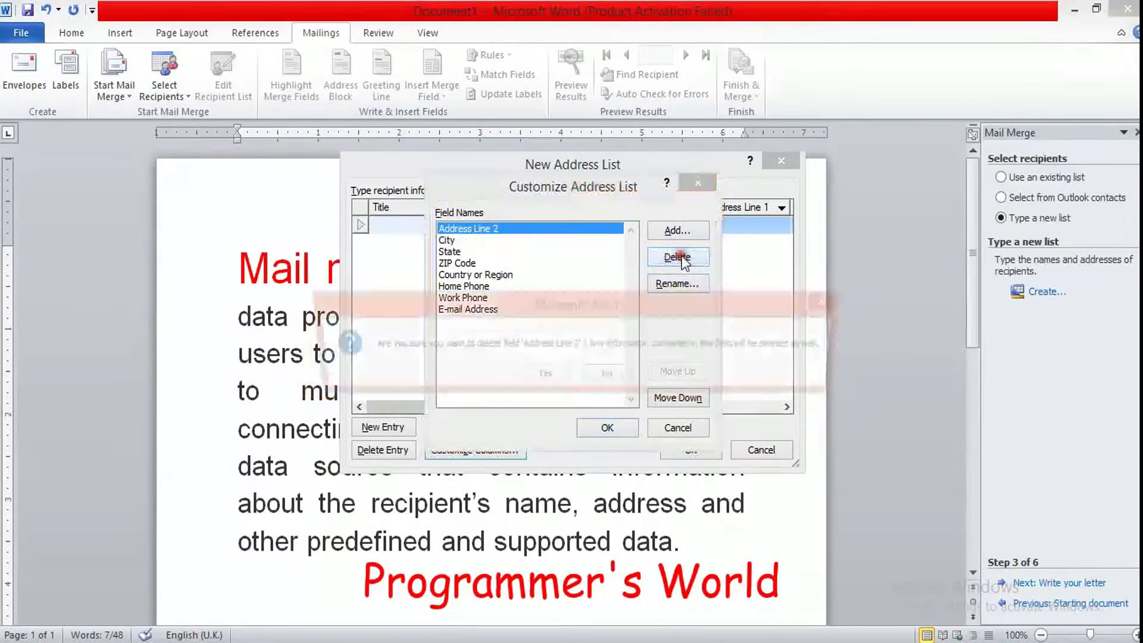
left_click(541, 375)
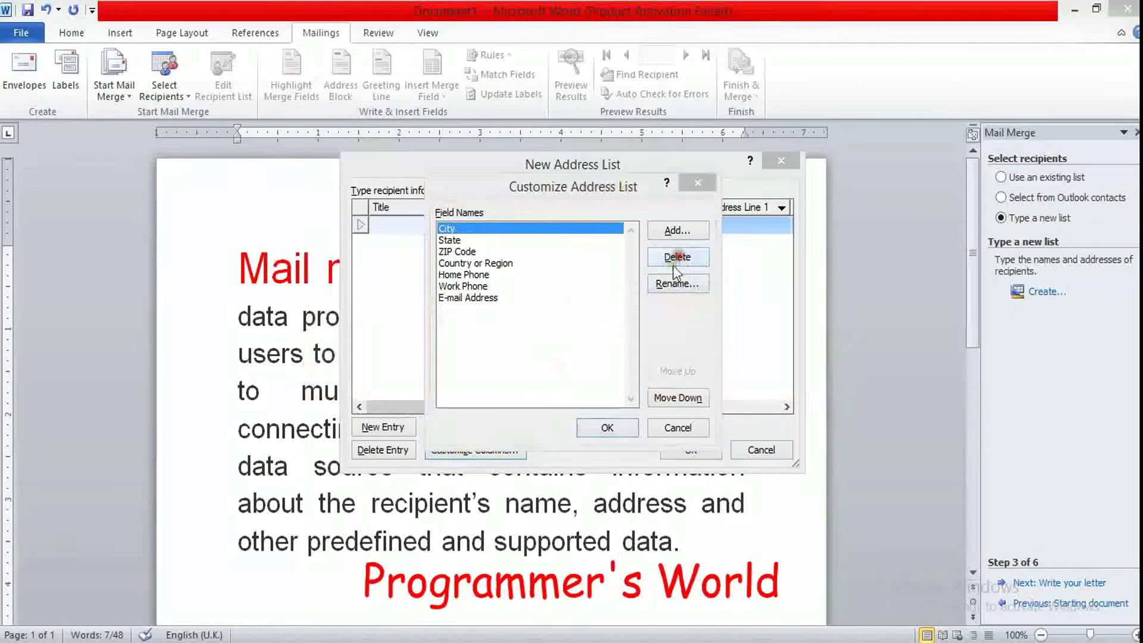
Step: Delete the remaining City, State, ZIP Code, Country or Region, phone and E-mail Address fields
left_click(673, 262)
left_click(542, 375)
left_click(674, 262)
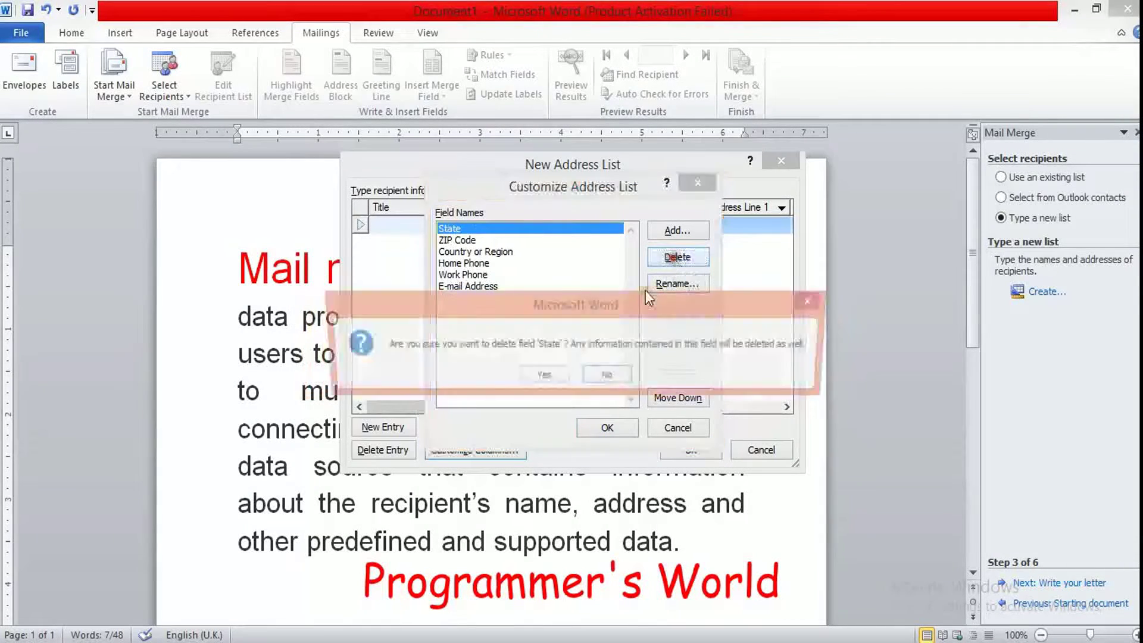
left_click(564, 374)
left_click(669, 264)
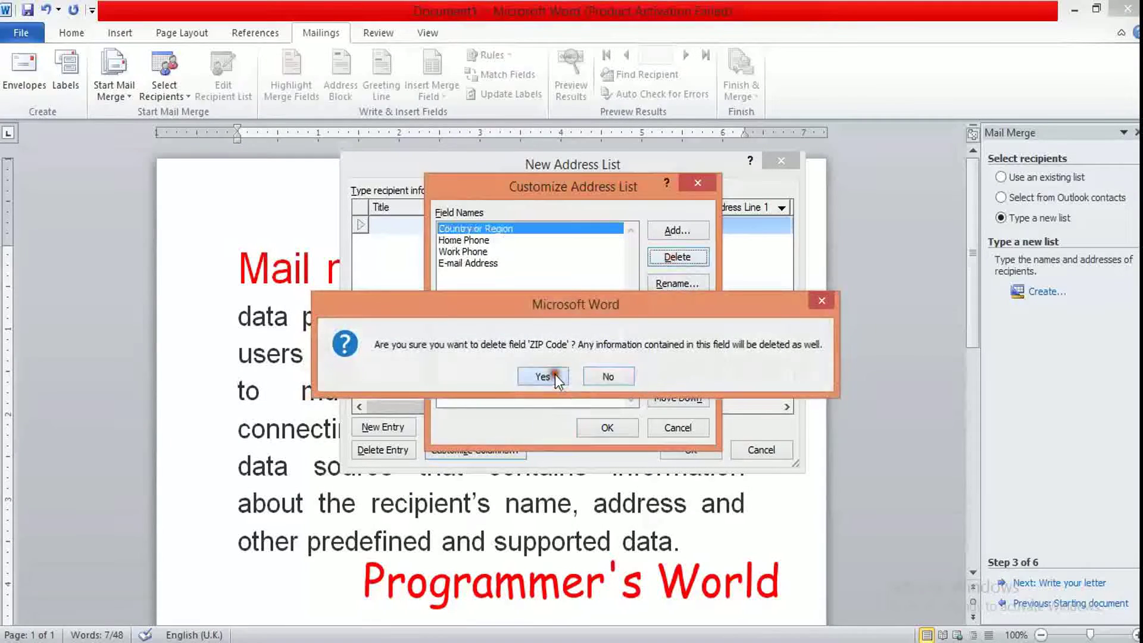
left_click(555, 373)
left_click(673, 257)
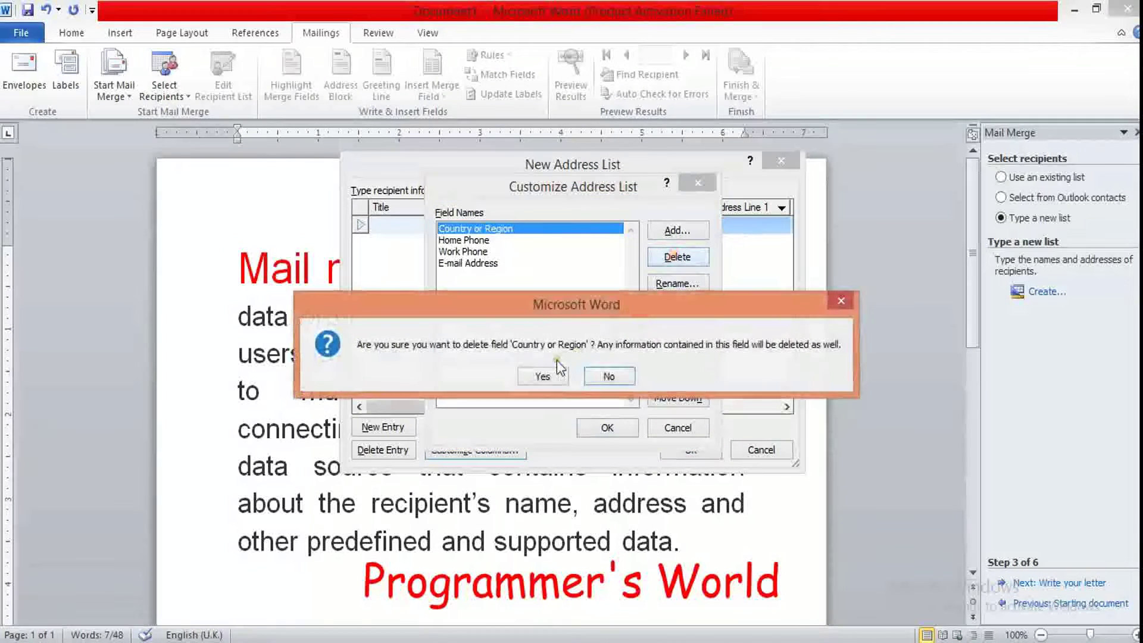
left_click(547, 374)
left_click(655, 260)
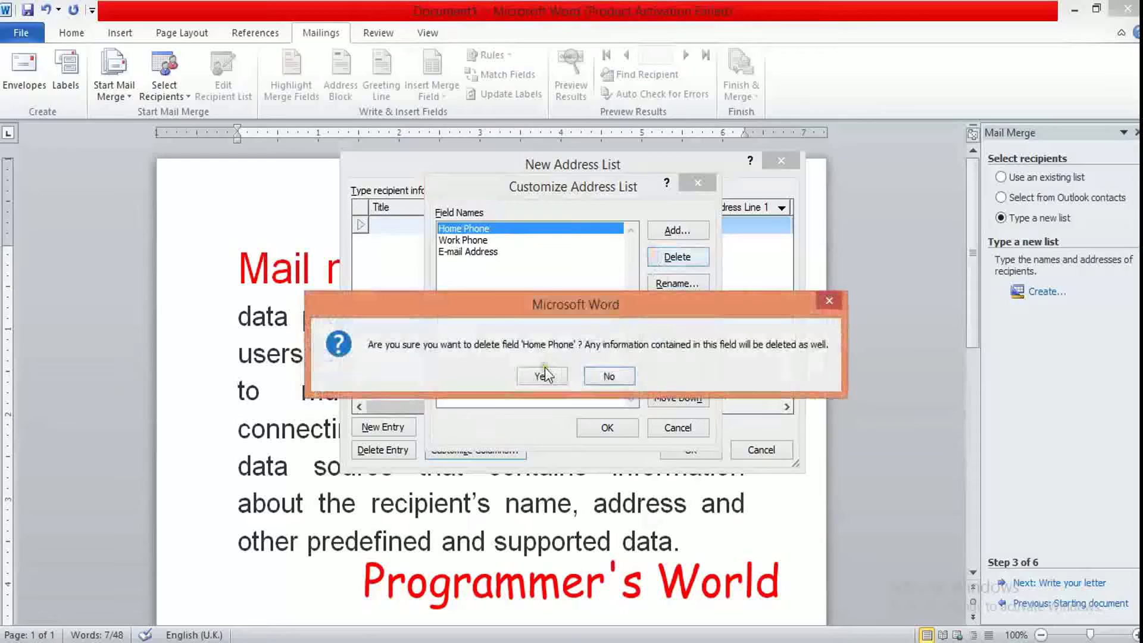
left_click(544, 374)
left_click(670, 259)
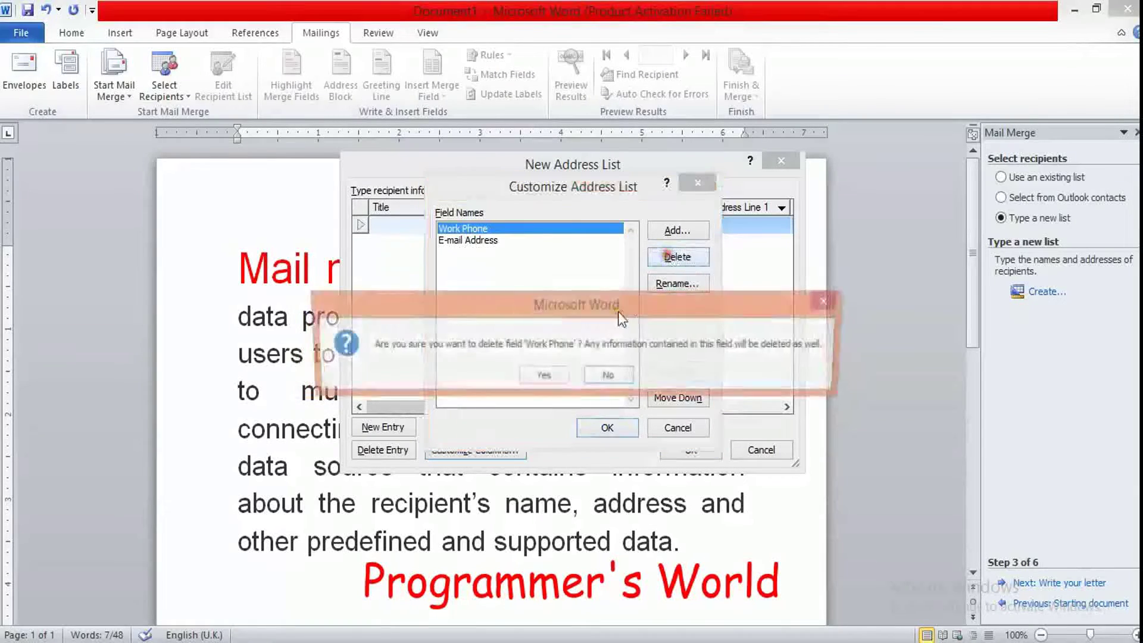
left_click(544, 374)
left_click(668, 260)
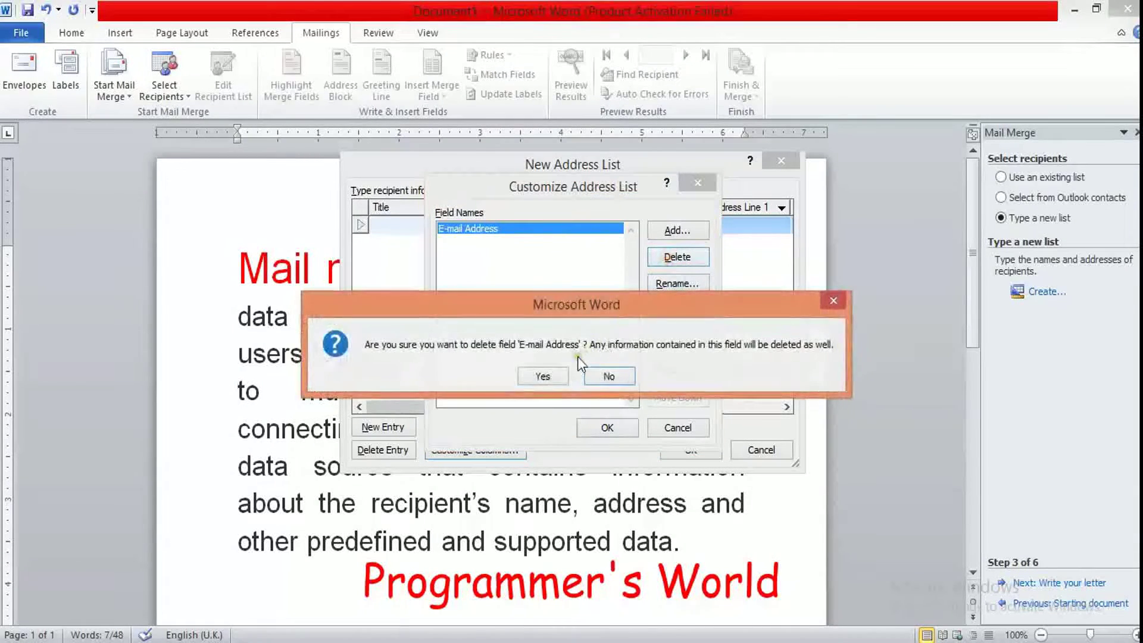
left_click(547, 373)
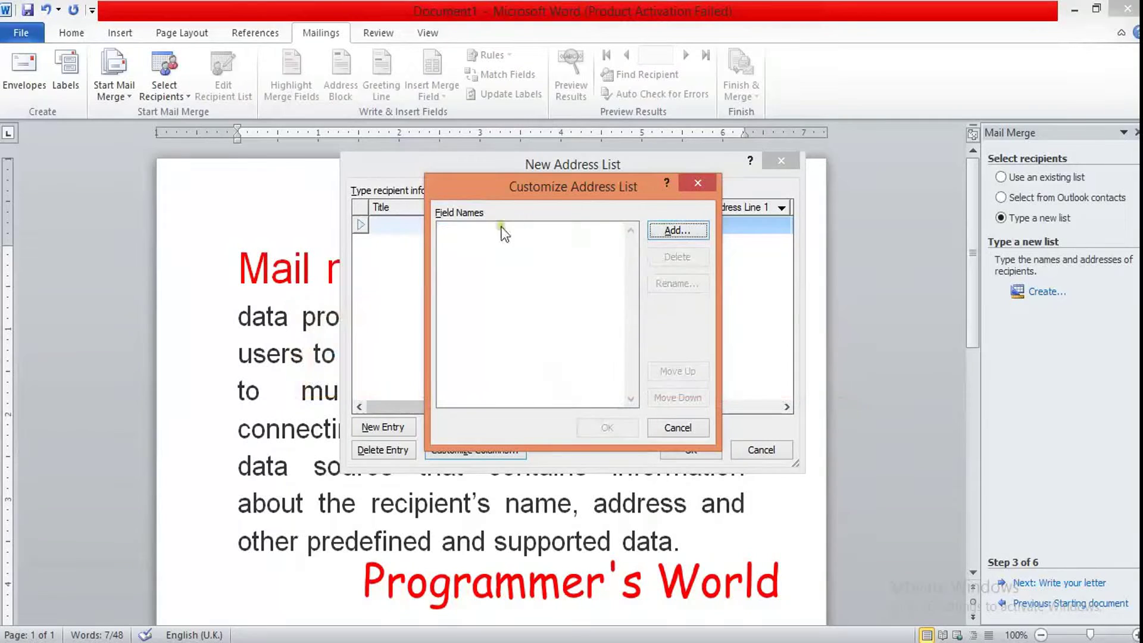
Step: Add three custom fields to the address list: Name, City and Pin
left_click(678, 231)
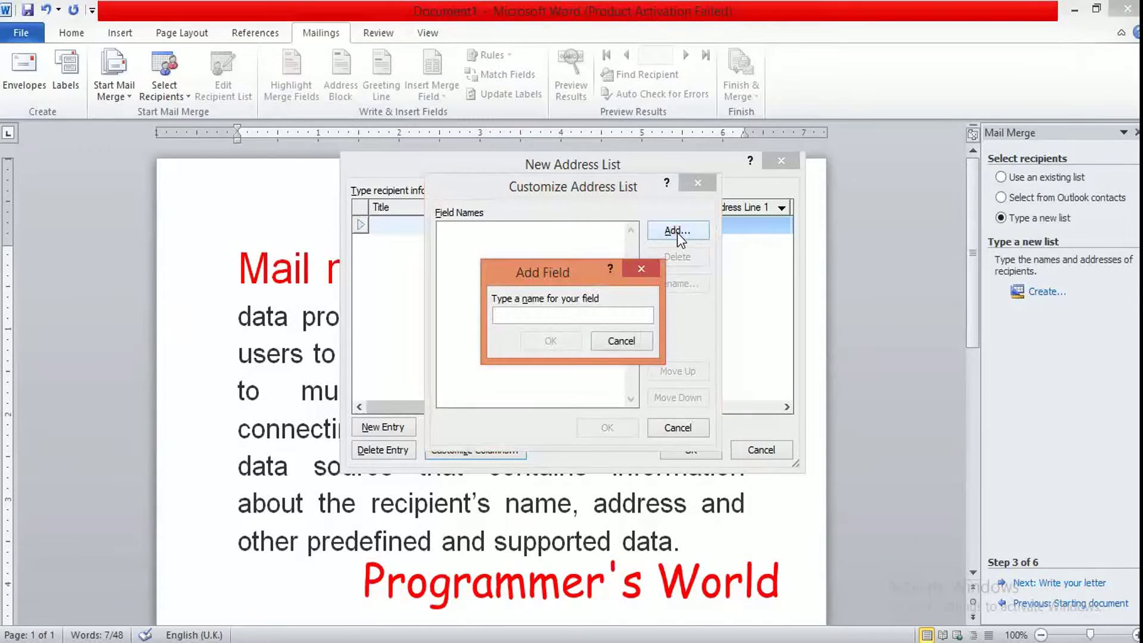
type("Name")
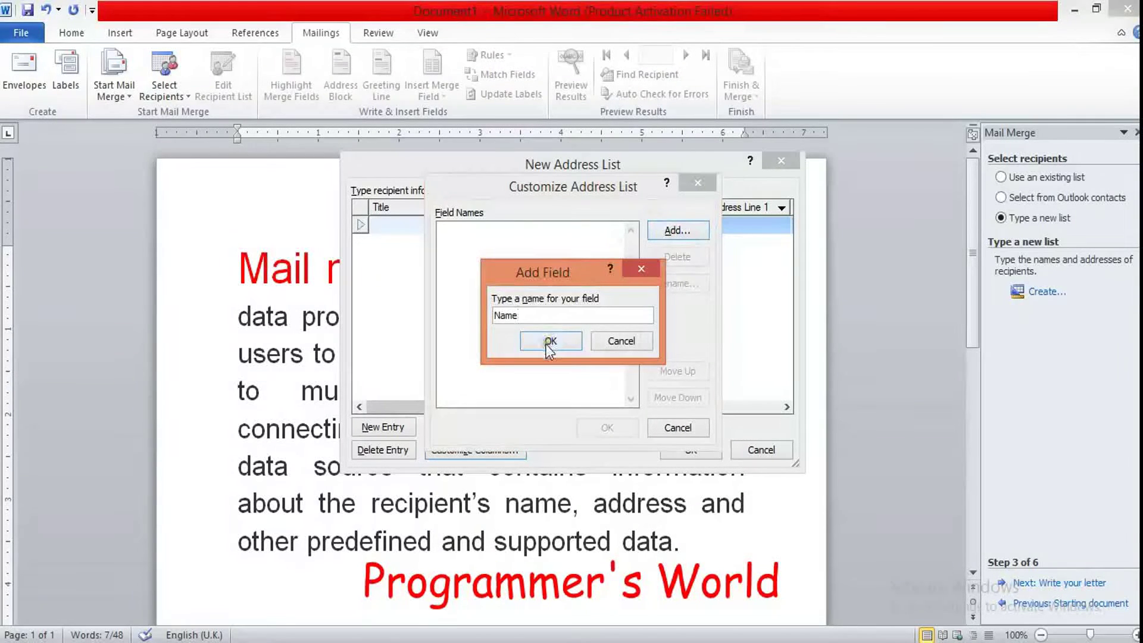
left_click(551, 340)
left_click(672, 233)
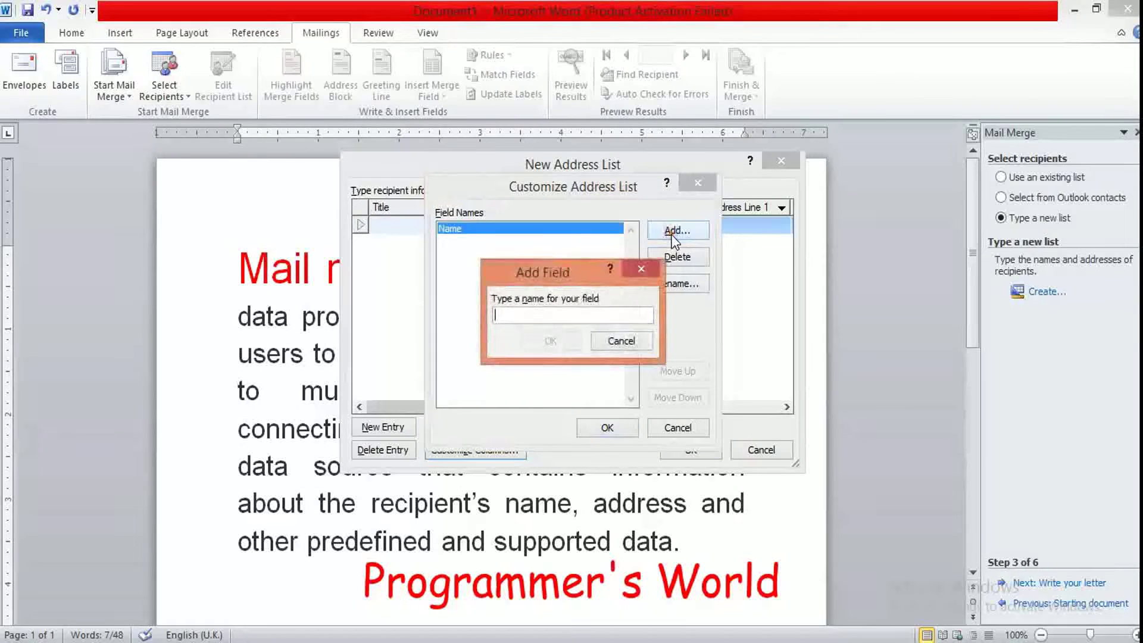
type("C")
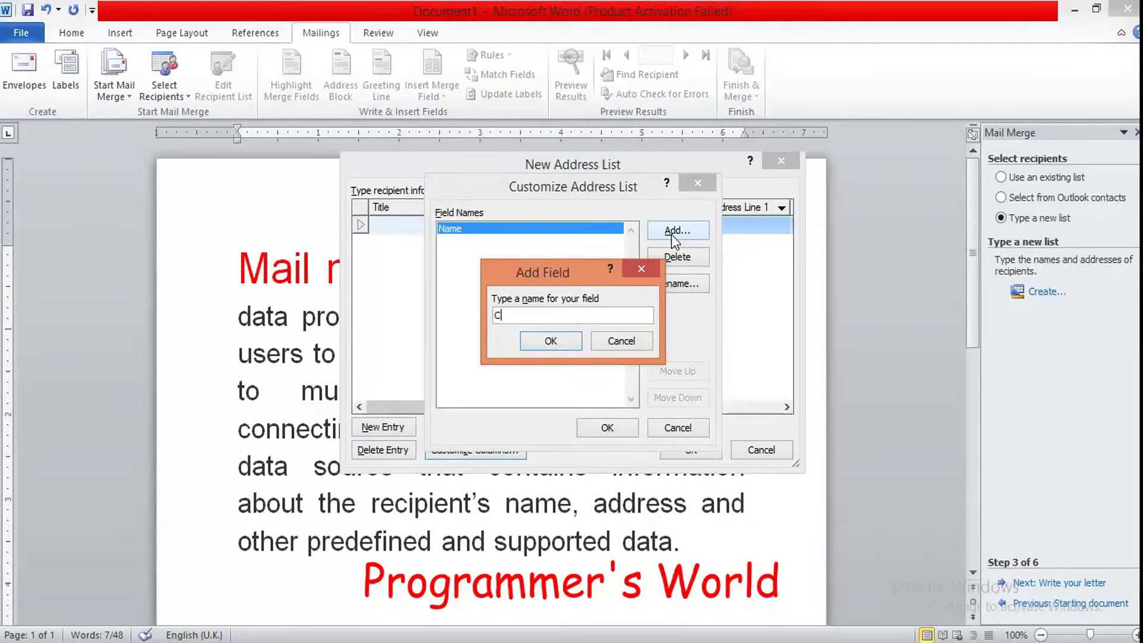
type("ity")
left_click(559, 338)
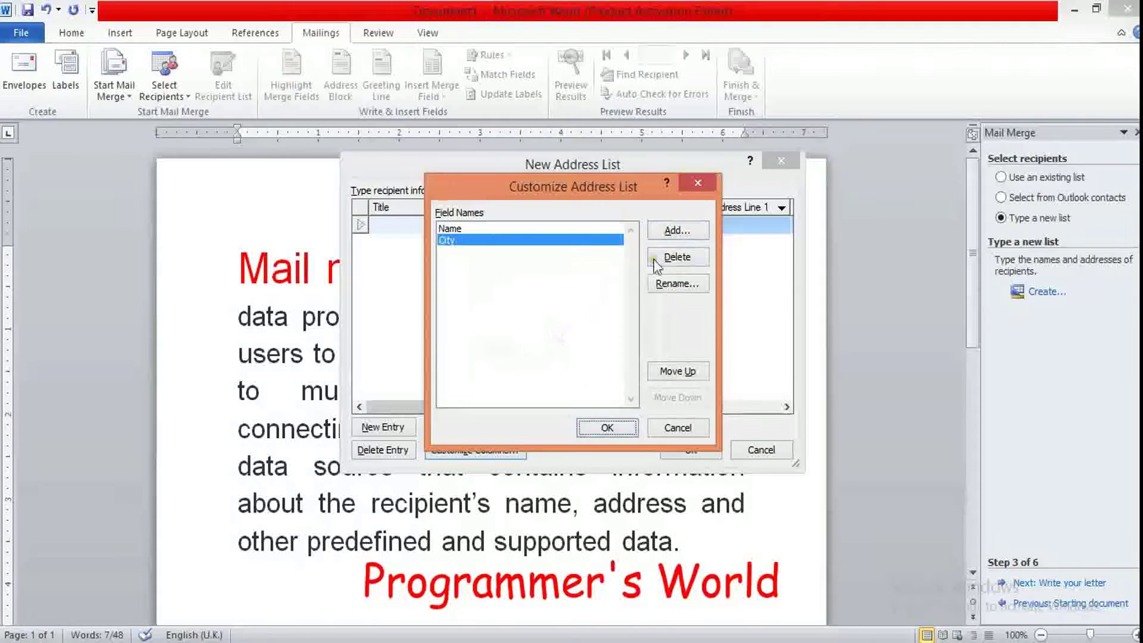
left_click(677, 231)
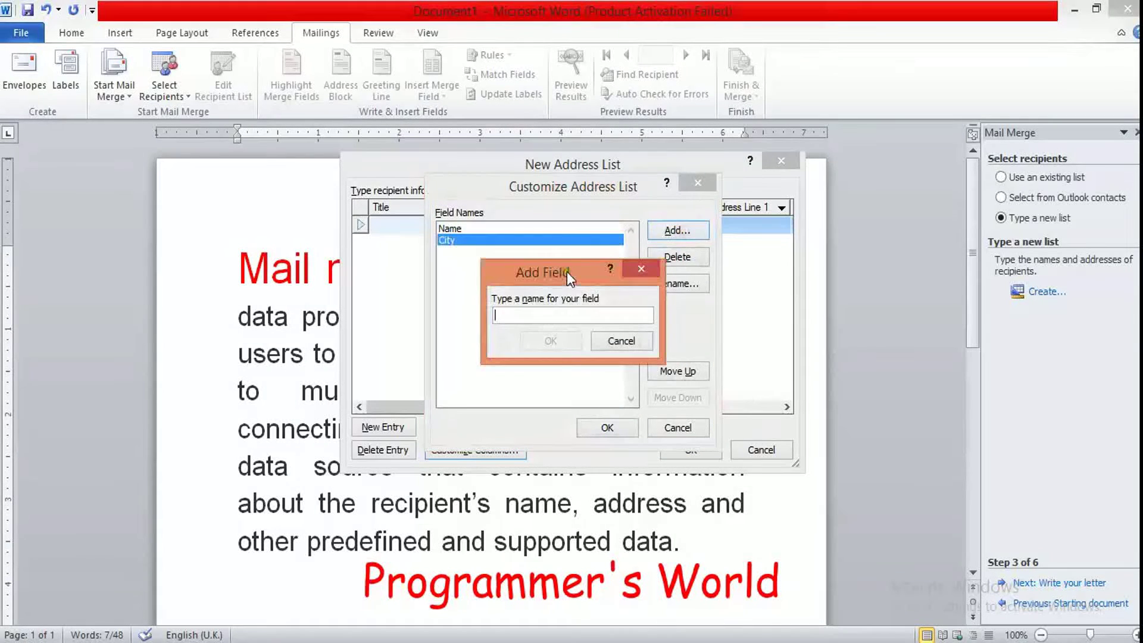
type("Pin")
left_click(556, 344)
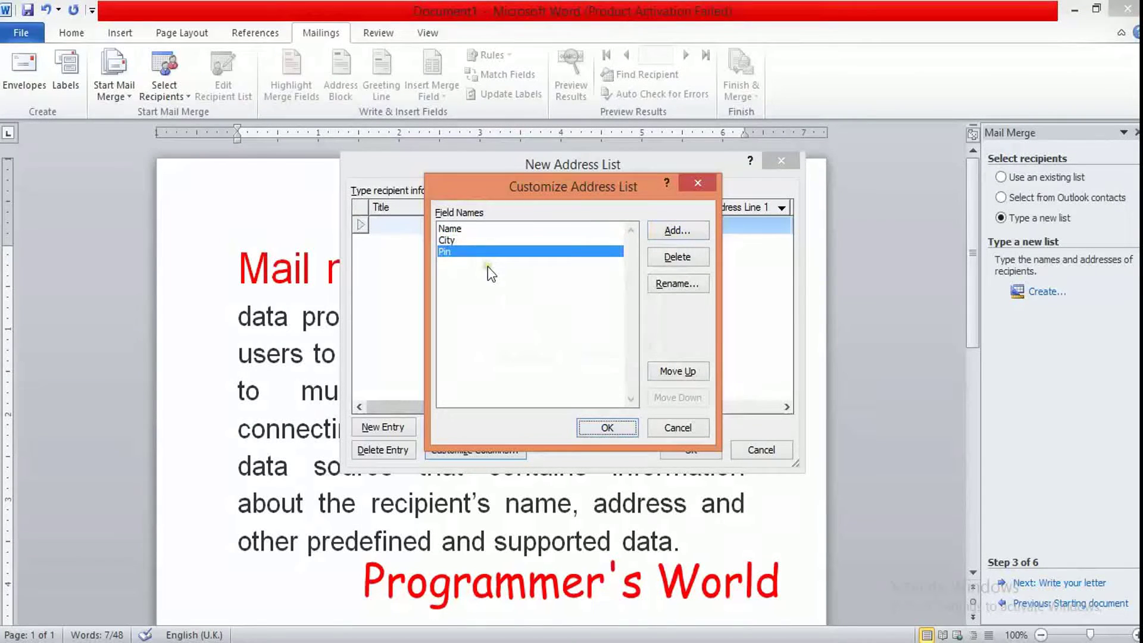
Step: Apply the Name, City and Pin columns and add a second blank recipient row
left_click(606, 428)
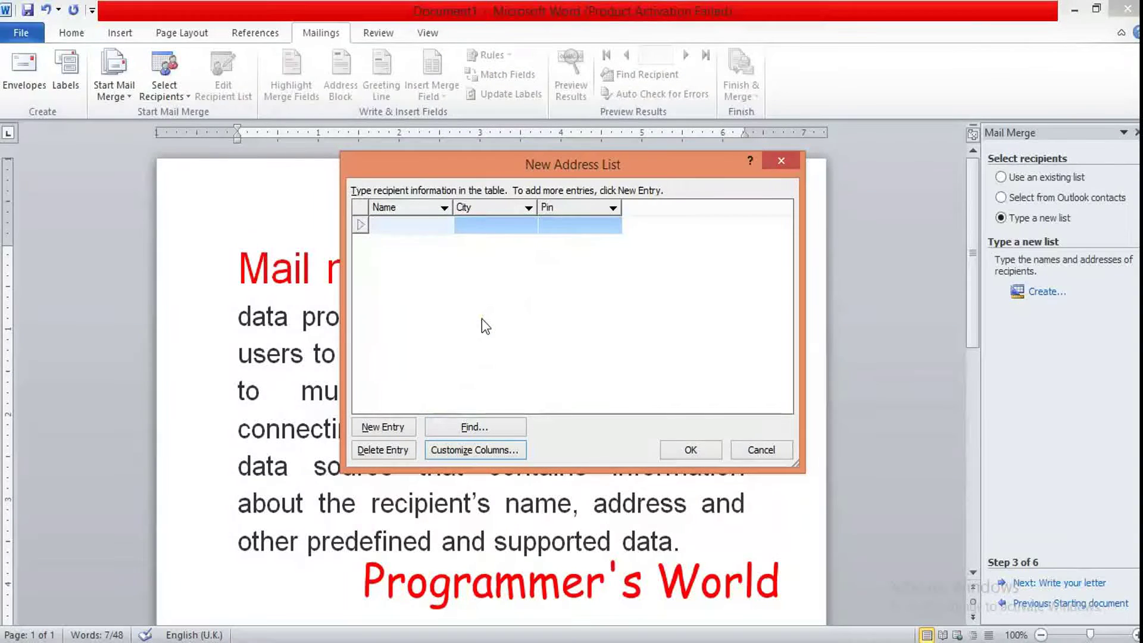
left_click(382, 427)
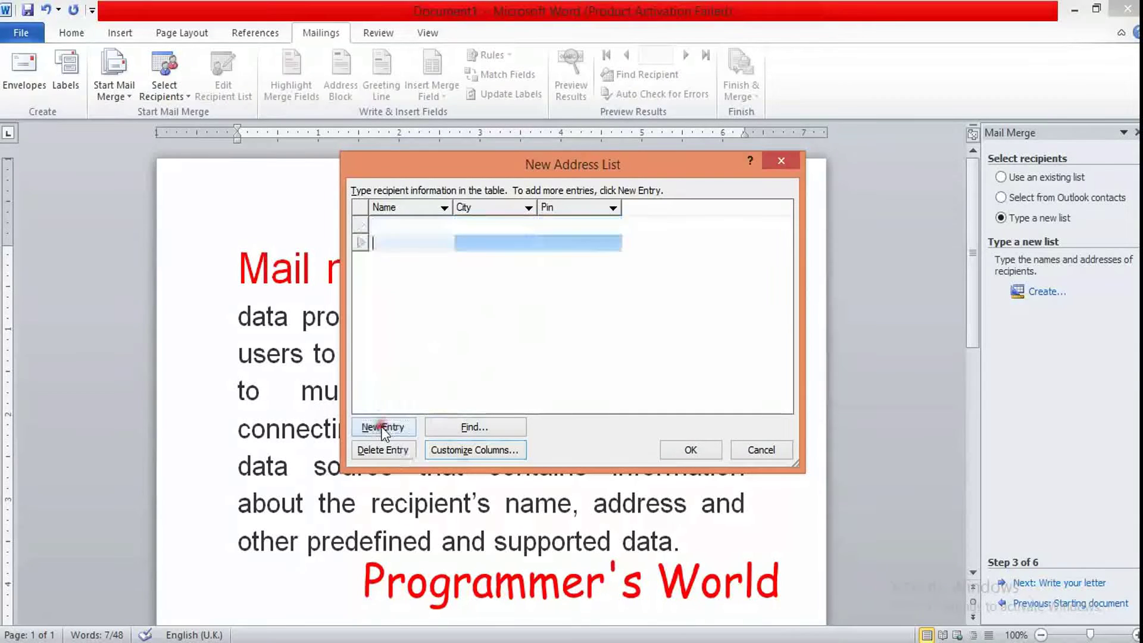
Step: Complete the first recipient's name and set its city to Gorakhpur
left_click(384, 226)
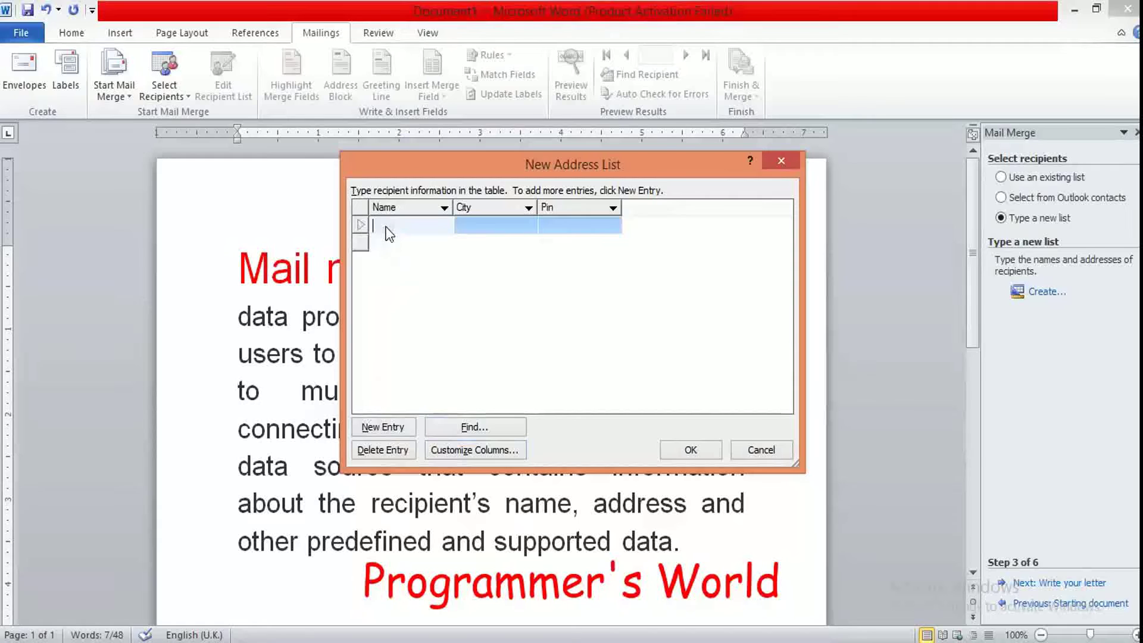
type("Ram")
left_click(476, 222)
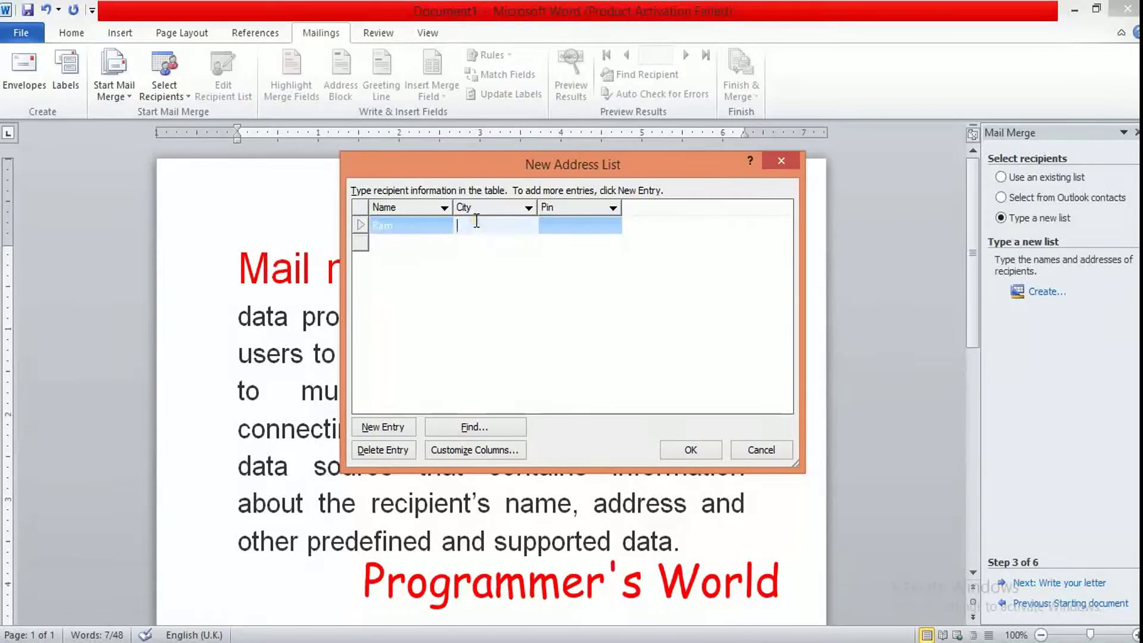
type("Gorakhpur")
left_click(555, 224)
type("273001")
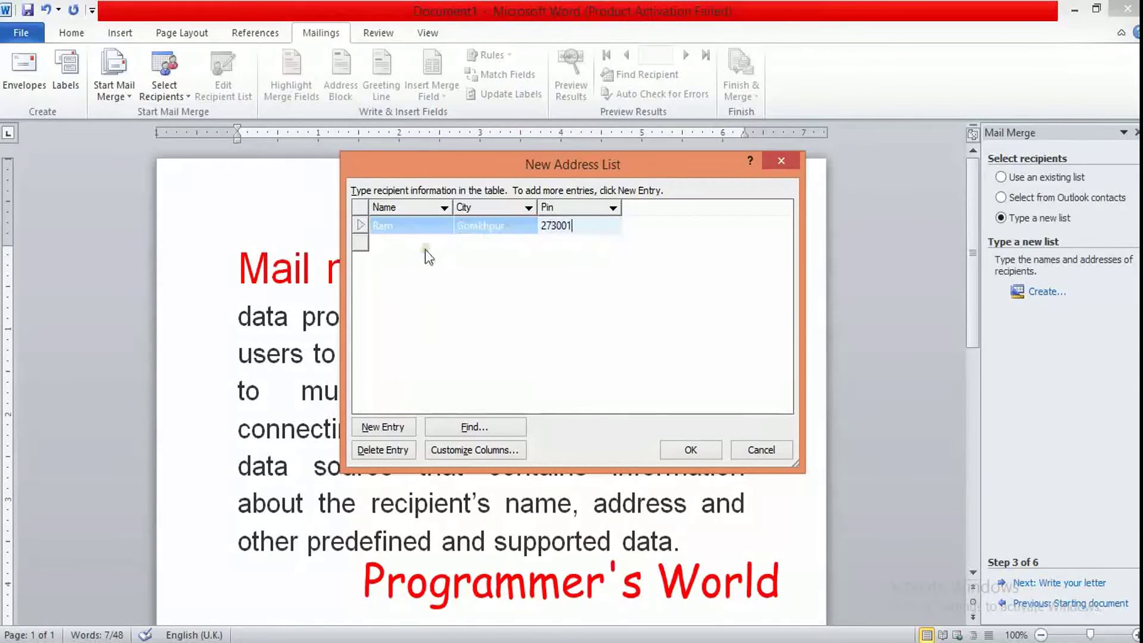
Step: Enter the second recipient's name, city Delhi and pin 2222
left_click(405, 245)
type("Shyam")
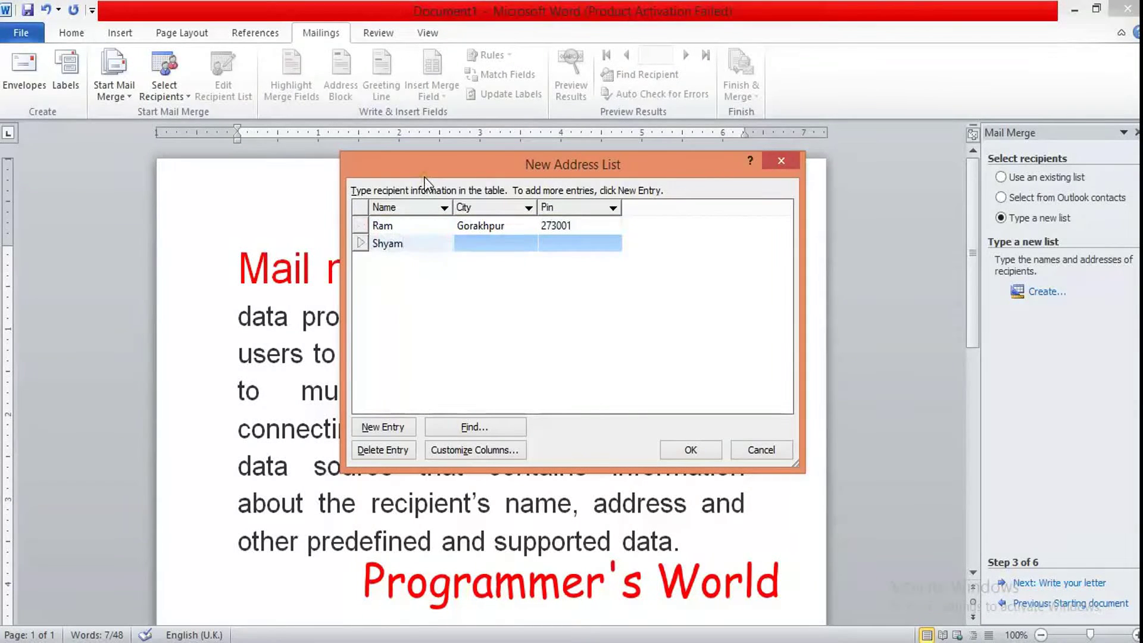
left_click(466, 241)
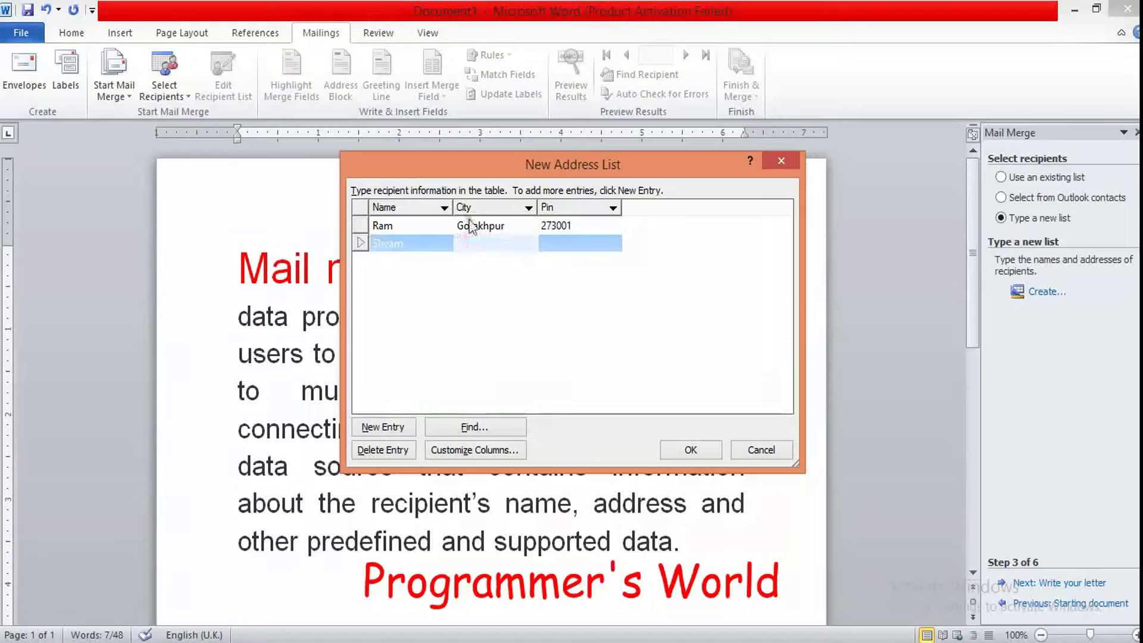
type("Delhi")
left_click(546, 242)
type("222222")
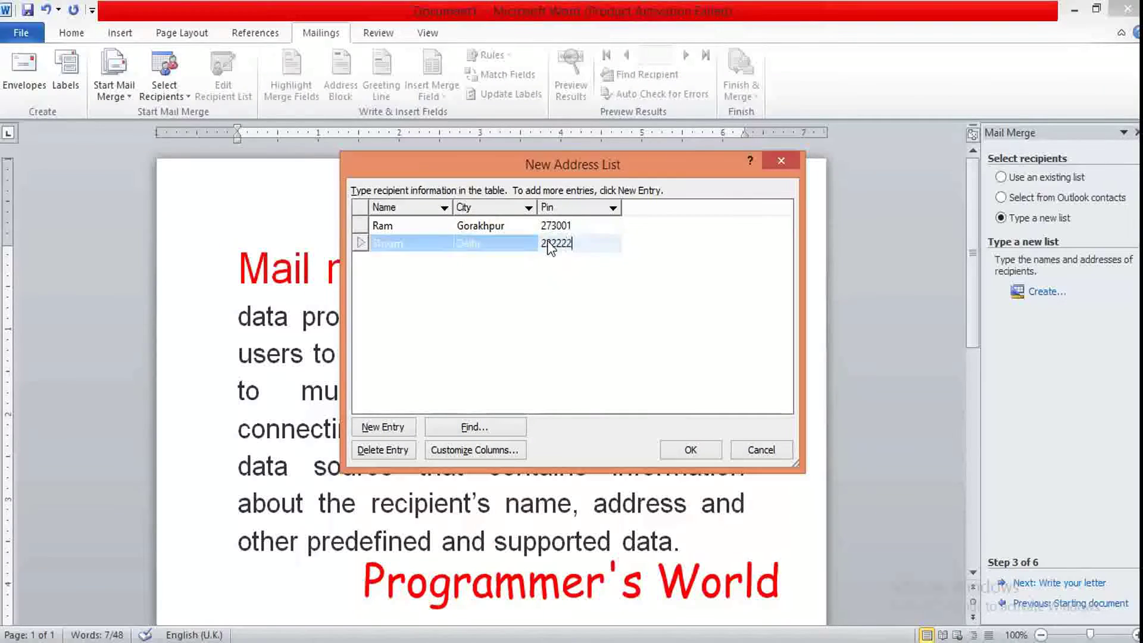
Step: Add a third recipient with their name, city Lucknow and pin 111111
left_click(382, 427)
type("Moha")
type("n")
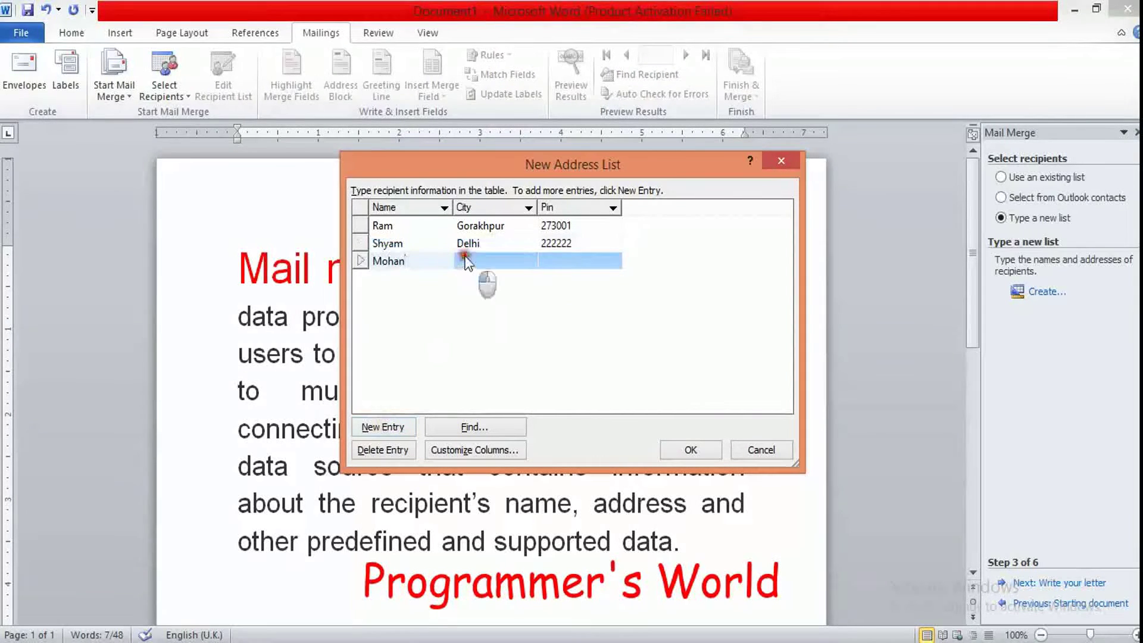
left_click(466, 260)
type("Lucknow")
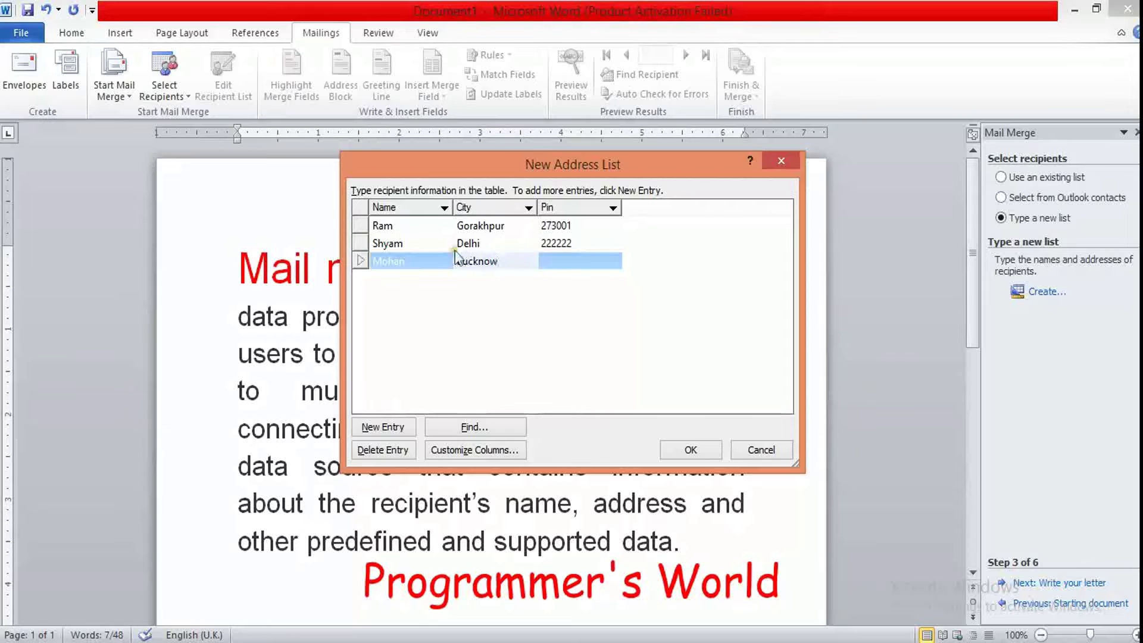
left_click(553, 260)
type("111111")
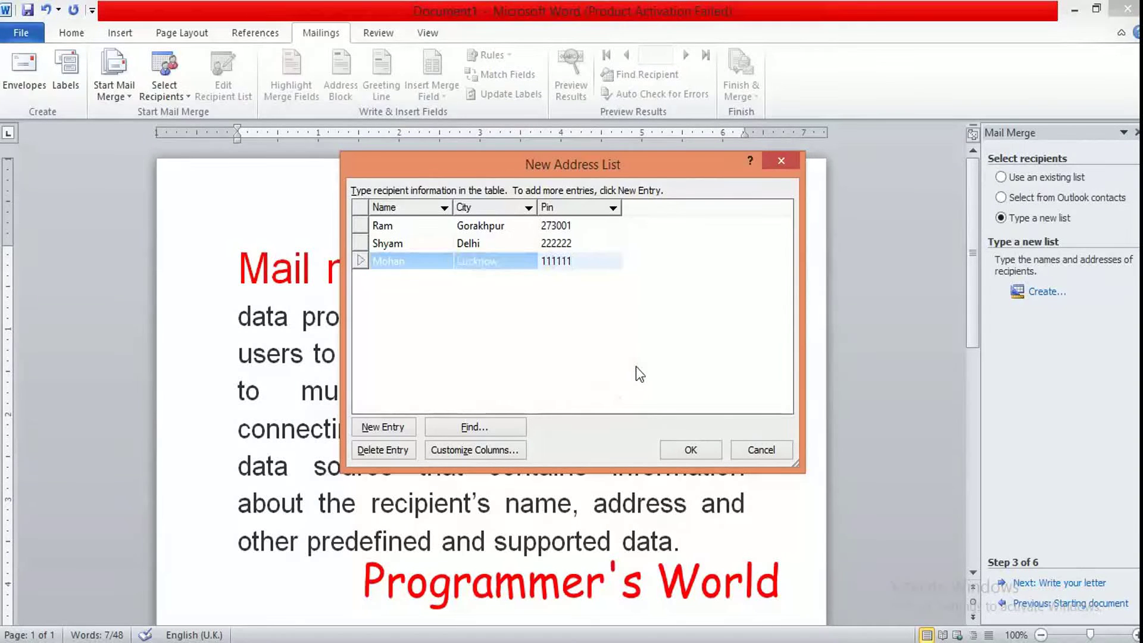
Step: Save the recipient list as address.mdb and accept the three recipients for the merge
left_click(679, 456)
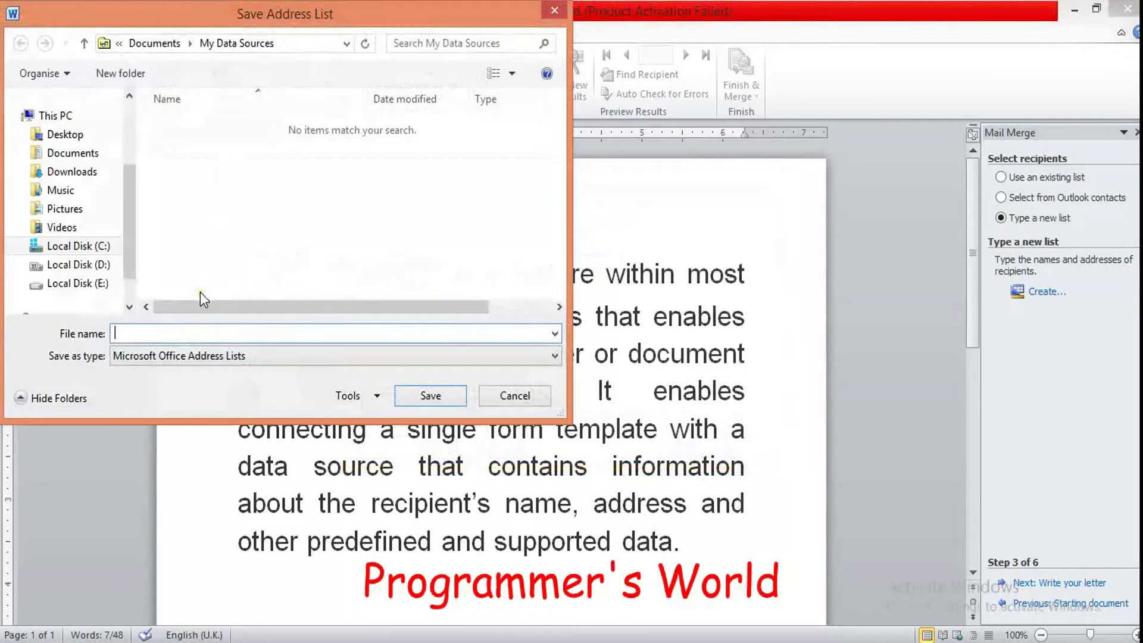
type("address")
left_click(428, 399)
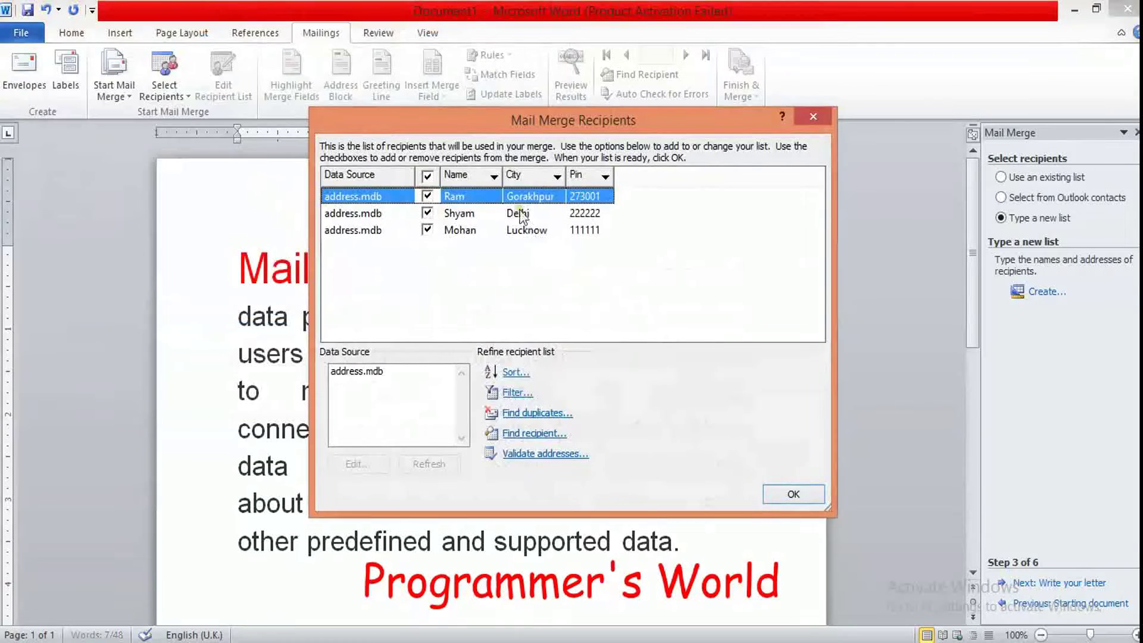
left_click(781, 495)
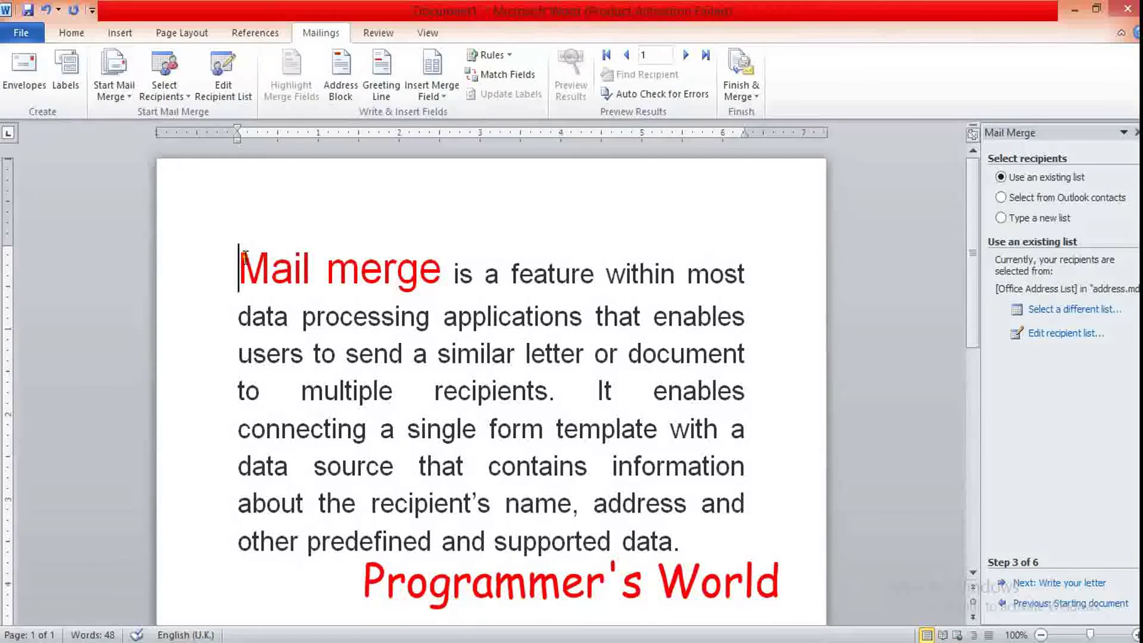
Step: Replace the old paragraph with a 'To,' line and start a new line below it
left_click_drag(247, 255, 536, 424)
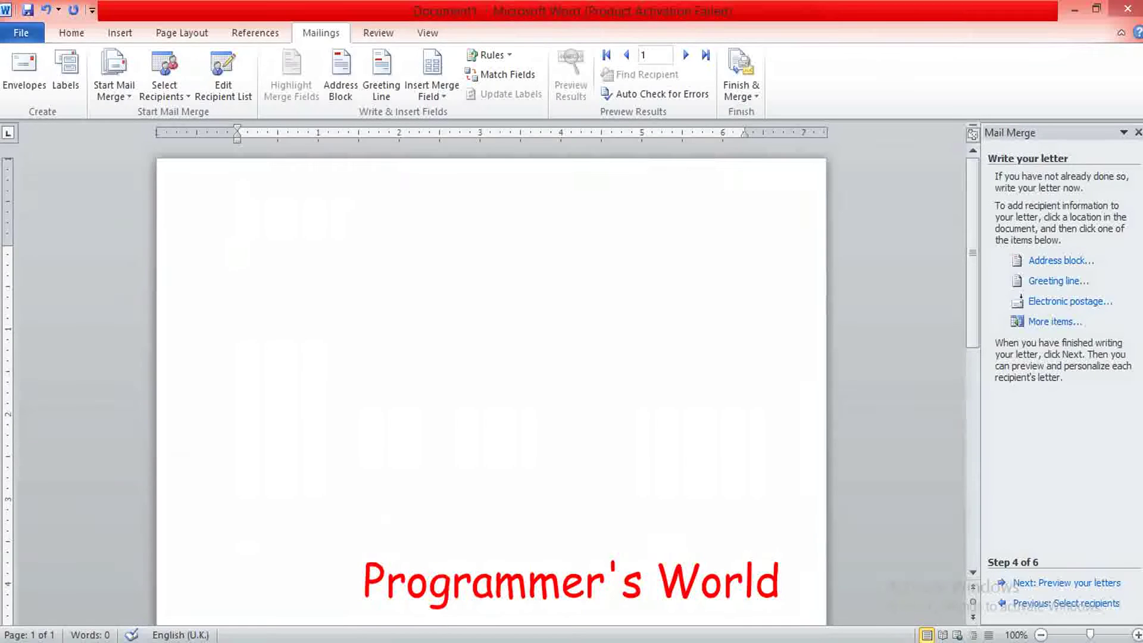
type("To,")
key("Return")
Step: Insert the «Name» merge field on its own line below 'To,'
left_click(1054, 321)
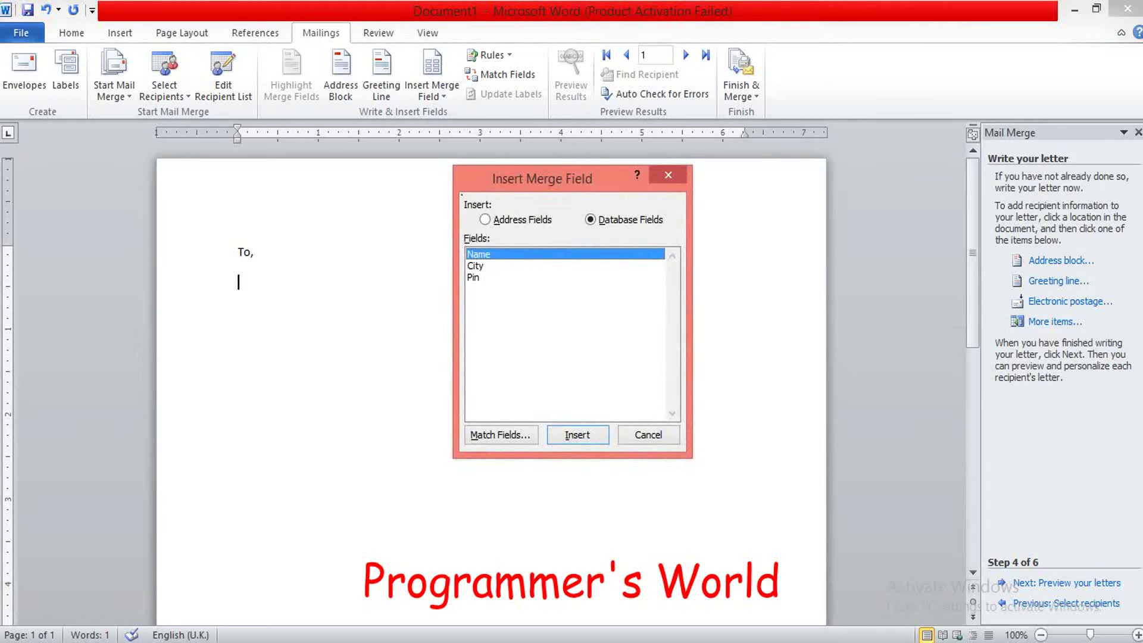
left_click(577, 435)
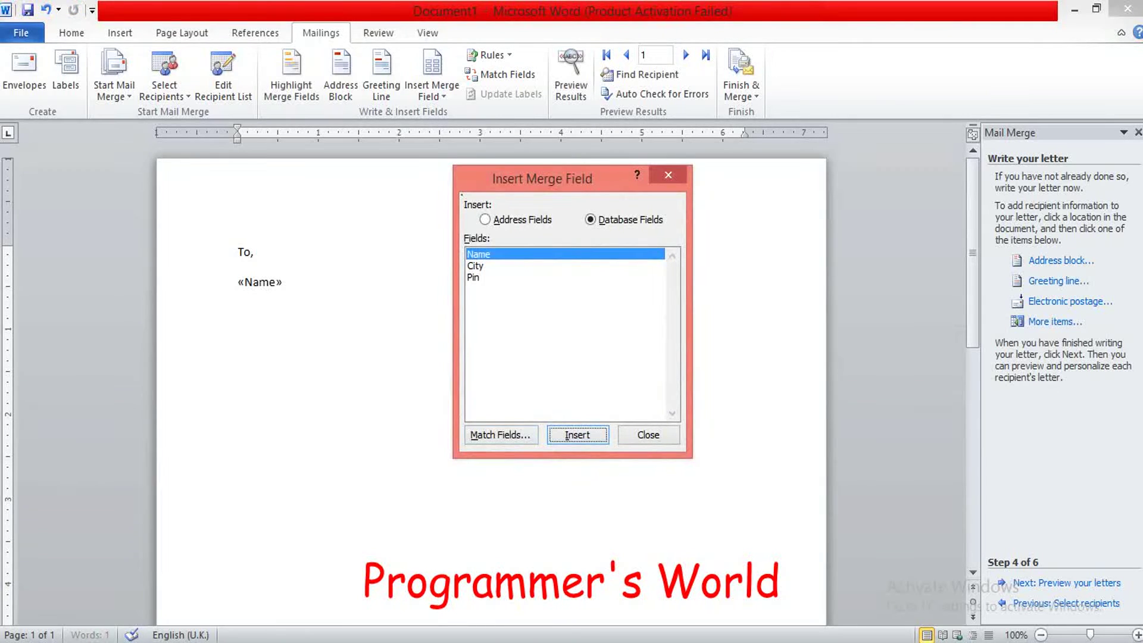
left_click(648, 435)
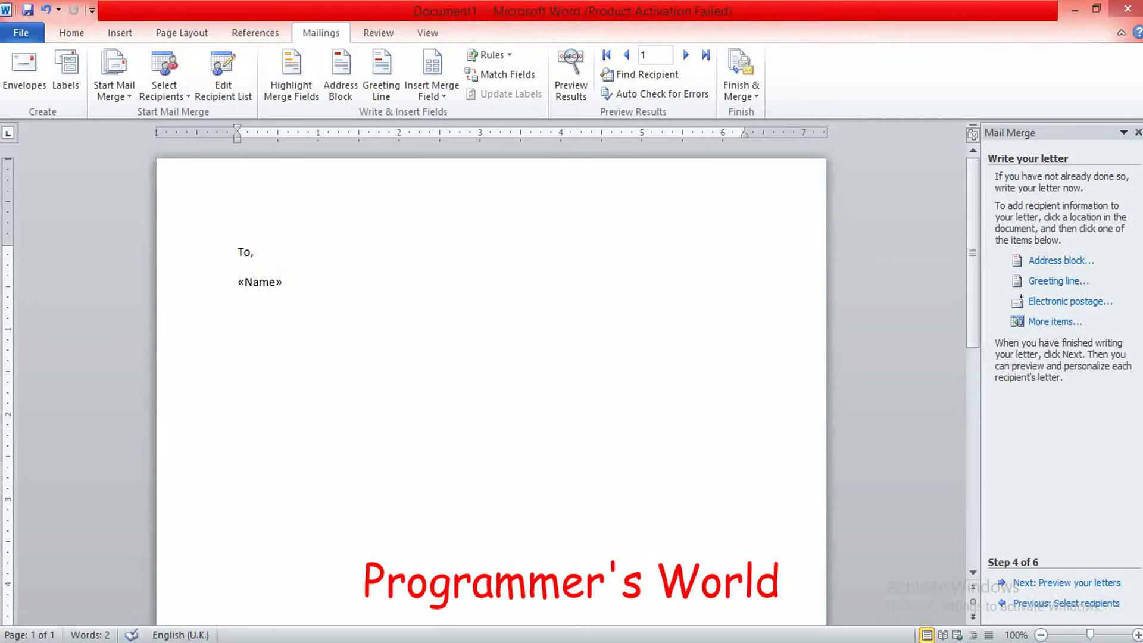
key("Return")
Step: Add the «City» and «Pin» merge fields on separate lines below «Name»
left_click(1054, 322)
left_click(475, 265)
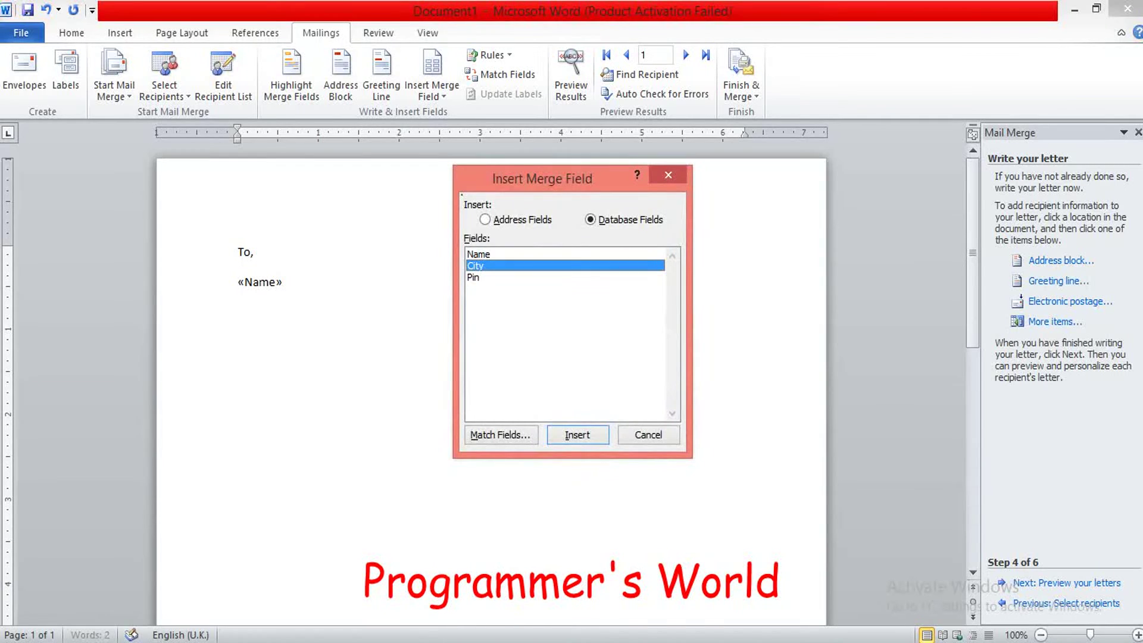
left_click(577, 435)
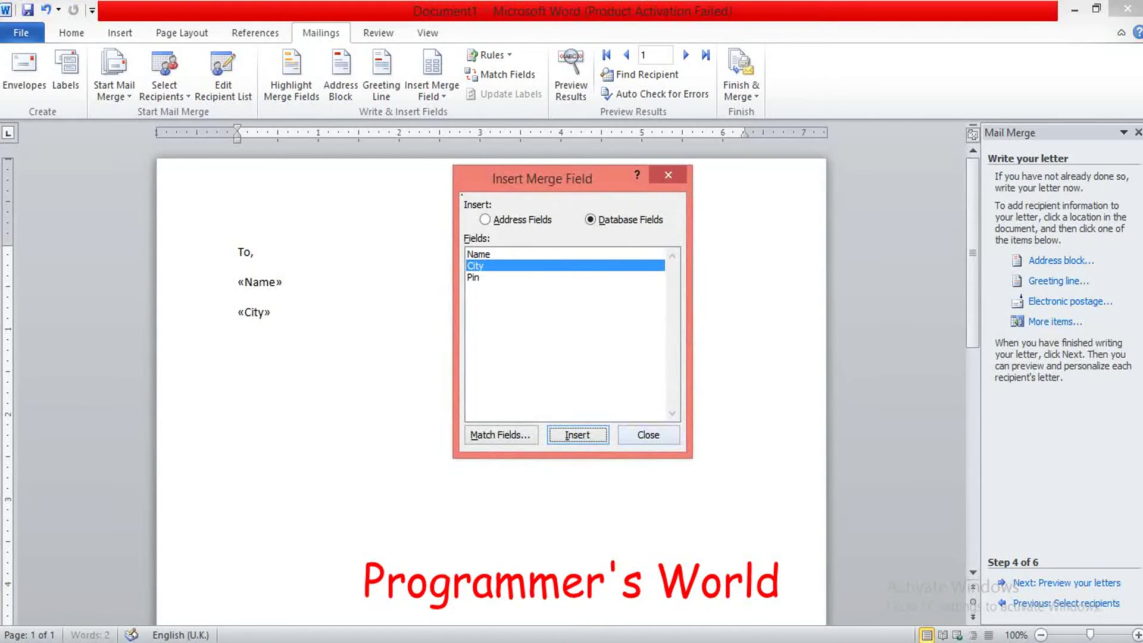
key("Escape")
key("Return")
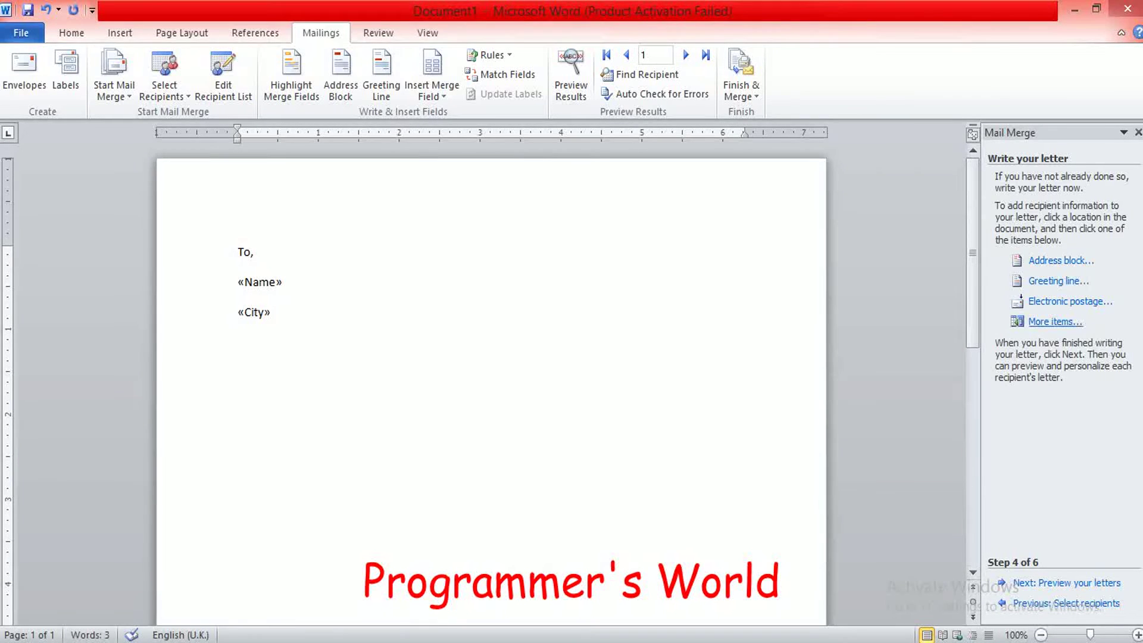
left_click(1055, 321)
left_click(474, 276)
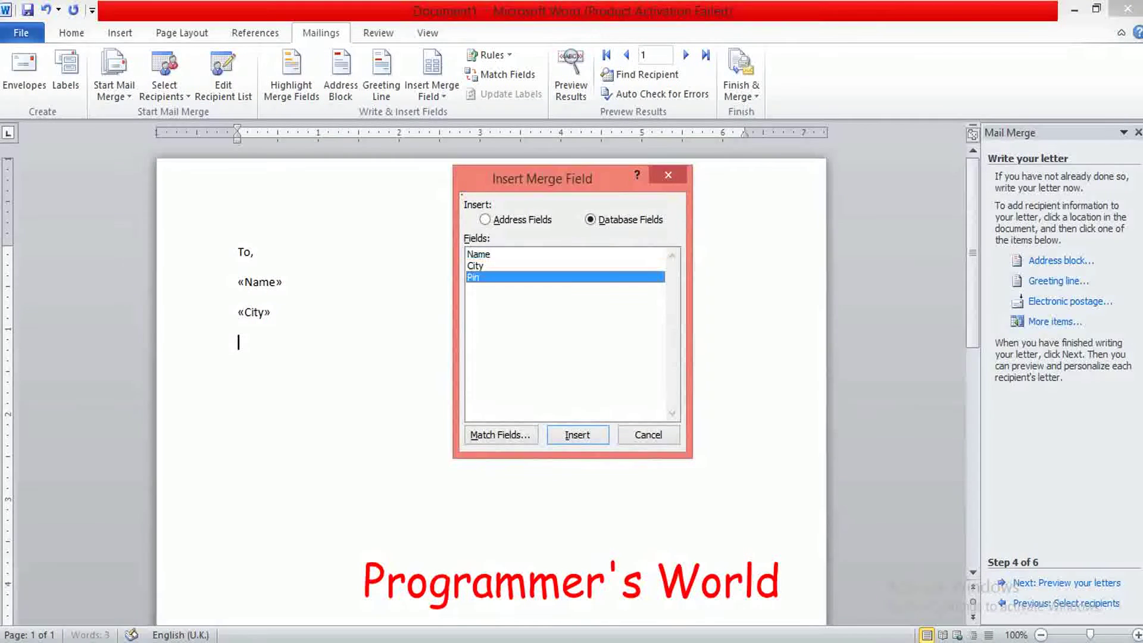
left_click(577, 434)
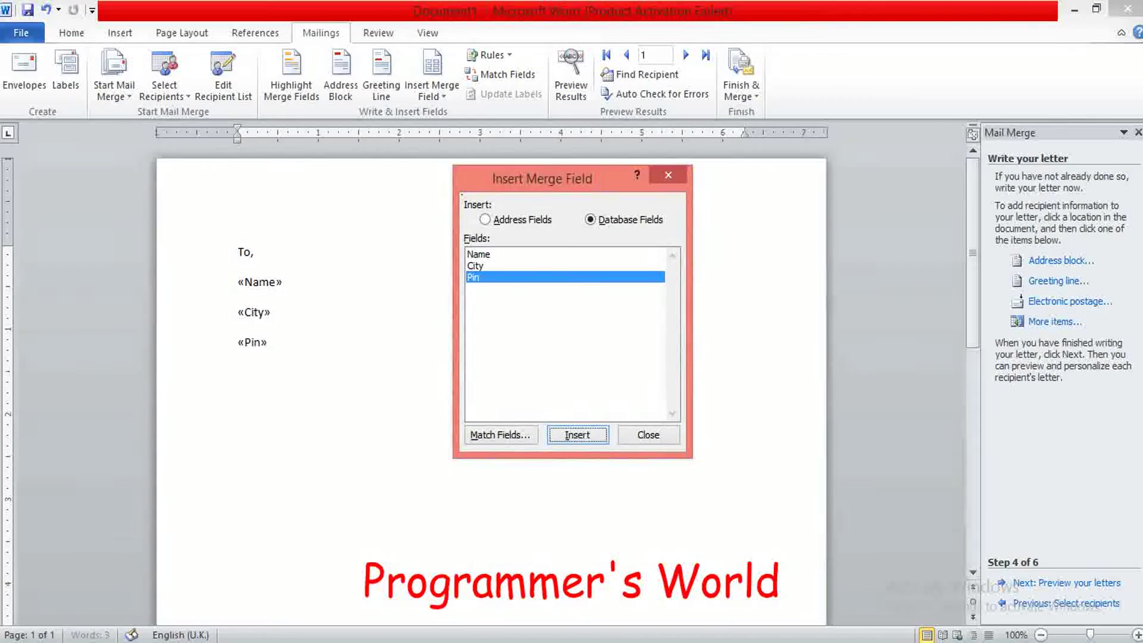
left_click(648, 435)
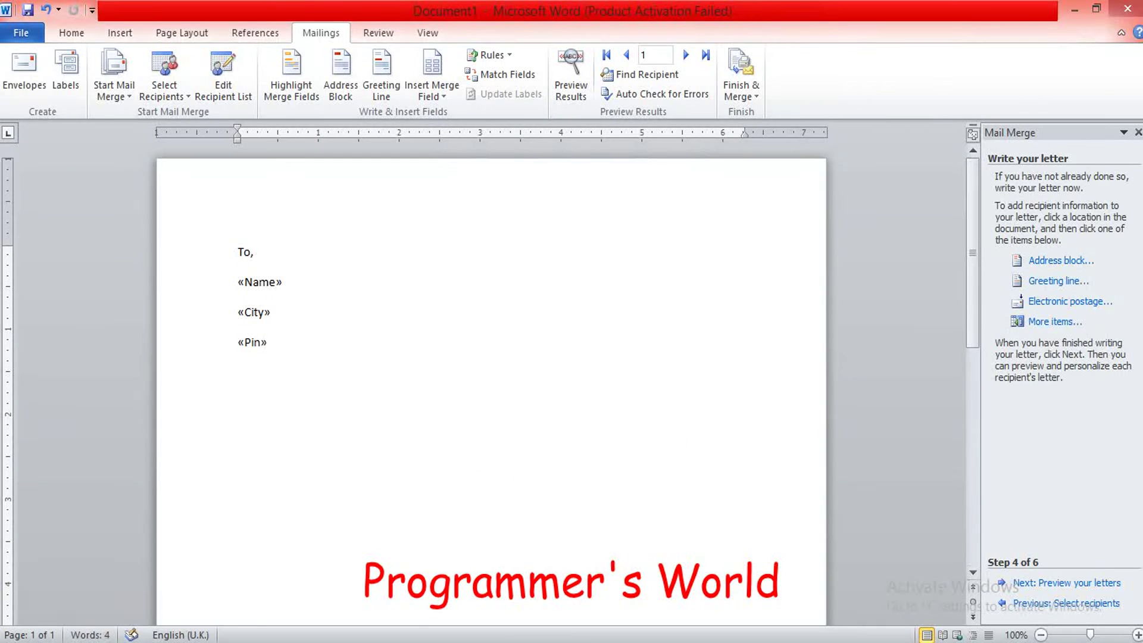
key("Return")
Step: Type 'My Dear Friend' followed by the «Name» merge field
type("My Dear")
type(" Friends")
key("BackSpace")
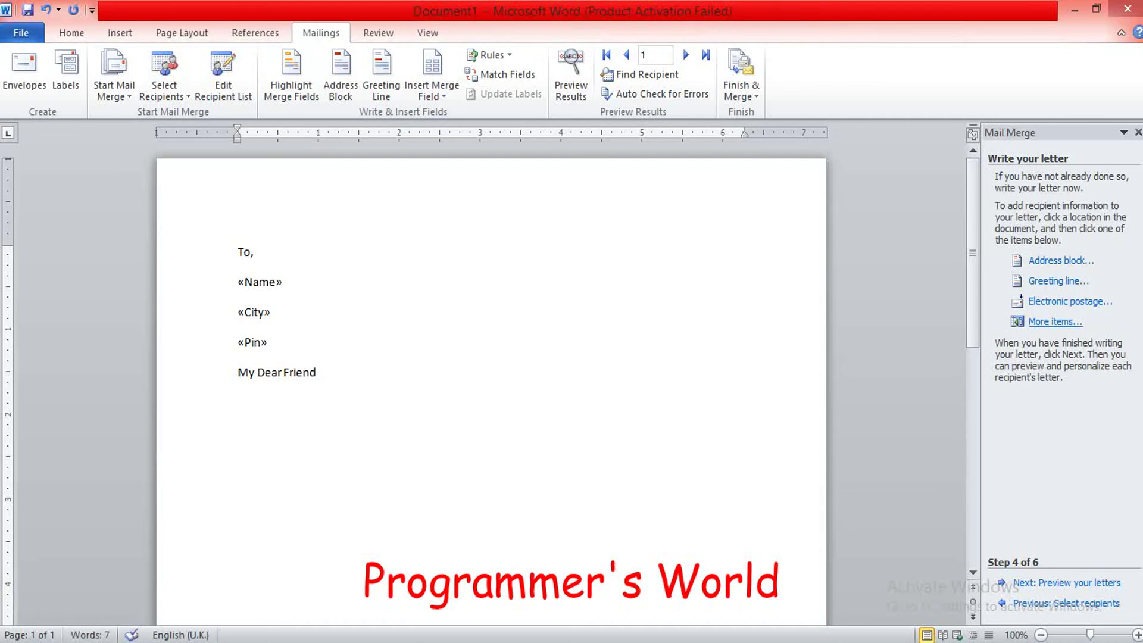
left_click(1054, 321)
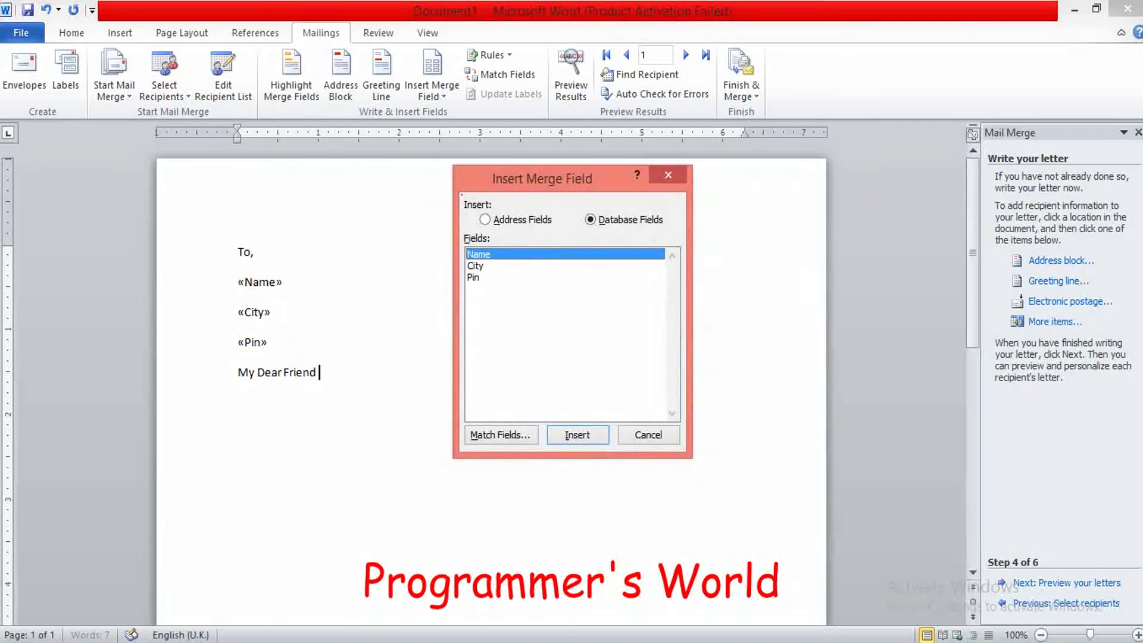
left_click(576, 434)
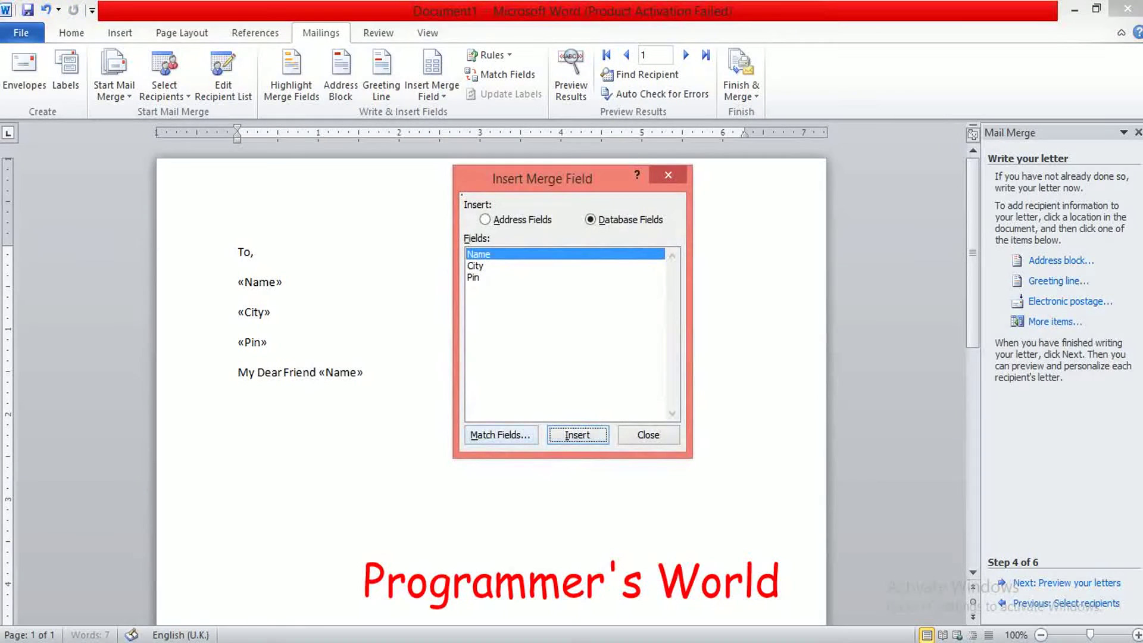
key("Escape")
key("Return")
key("Return")
Step: Remove the stray blank line and add 'Please share and watch my video.'
left_click_drag(363, 372, 371, 381)
key("ctrl+z")
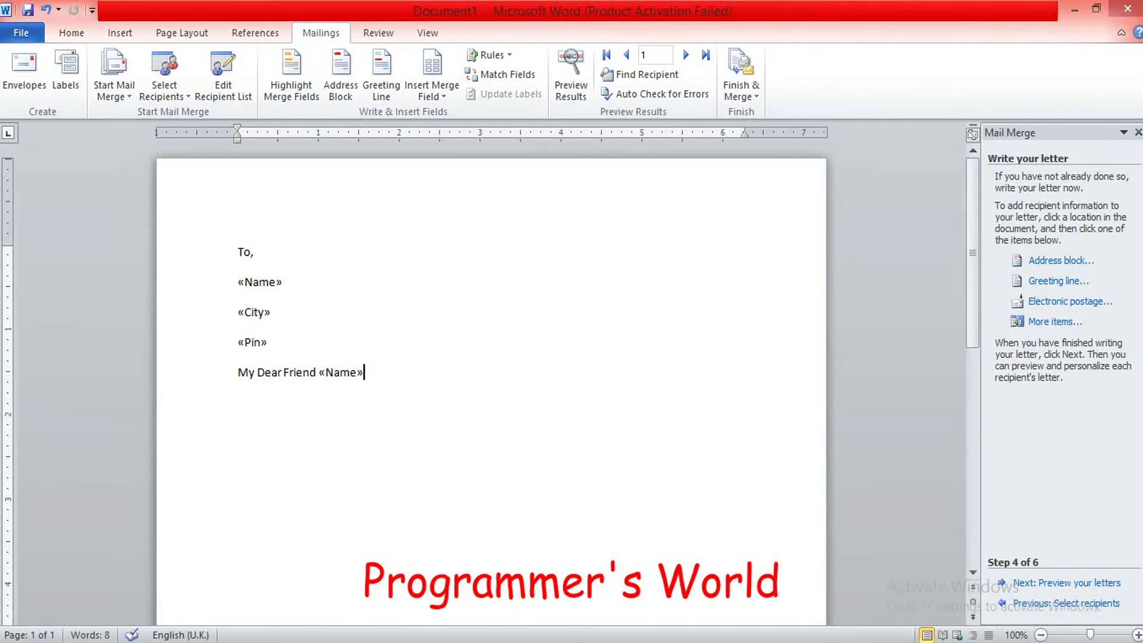
type("Please shar")
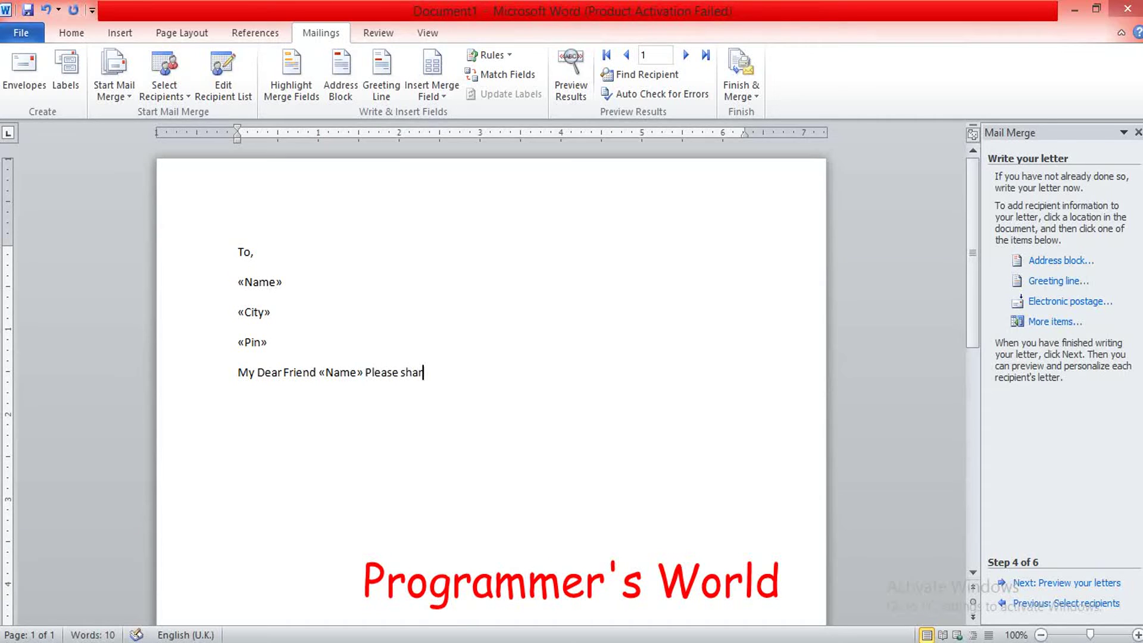
type("e and watch")
type(" my video.")
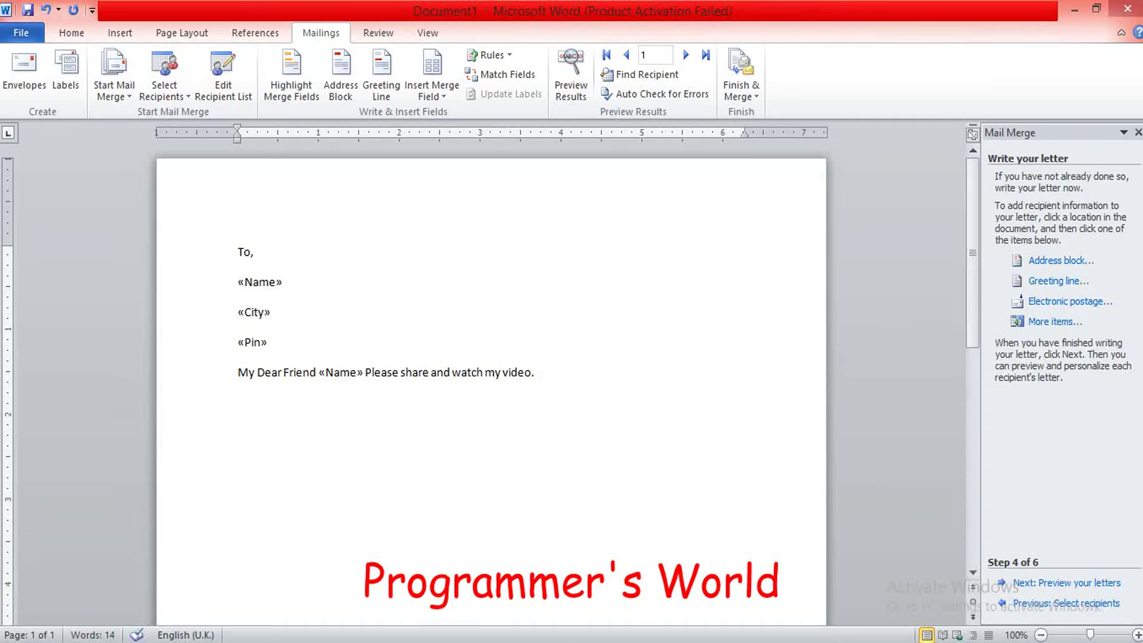
scroll(492, 381, "down", 3)
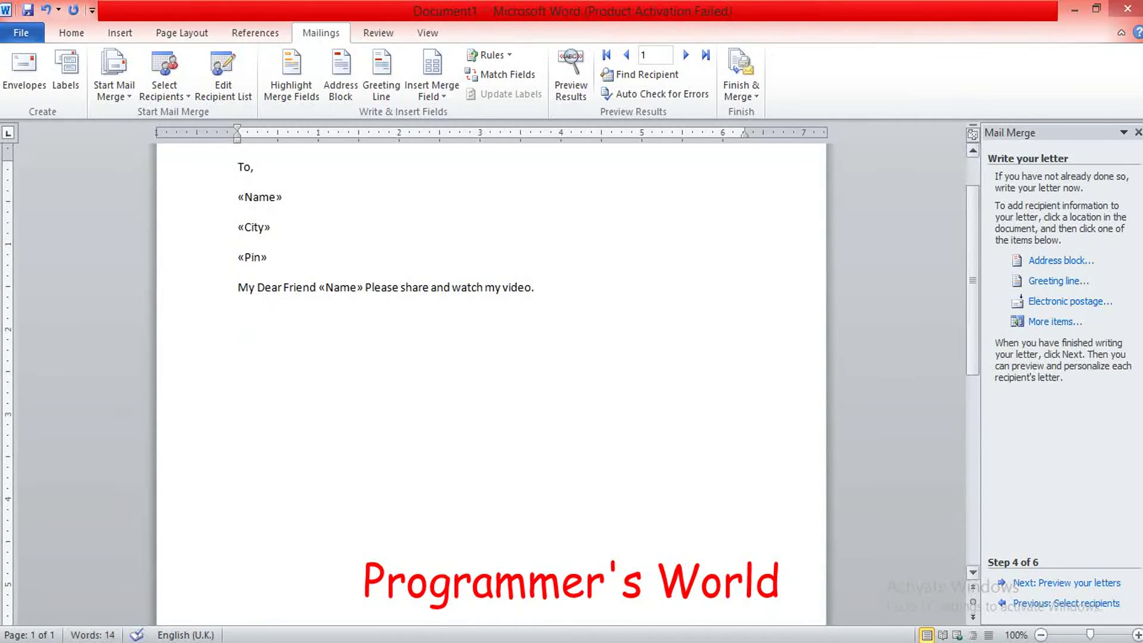
scroll(492, 381, "up", 3)
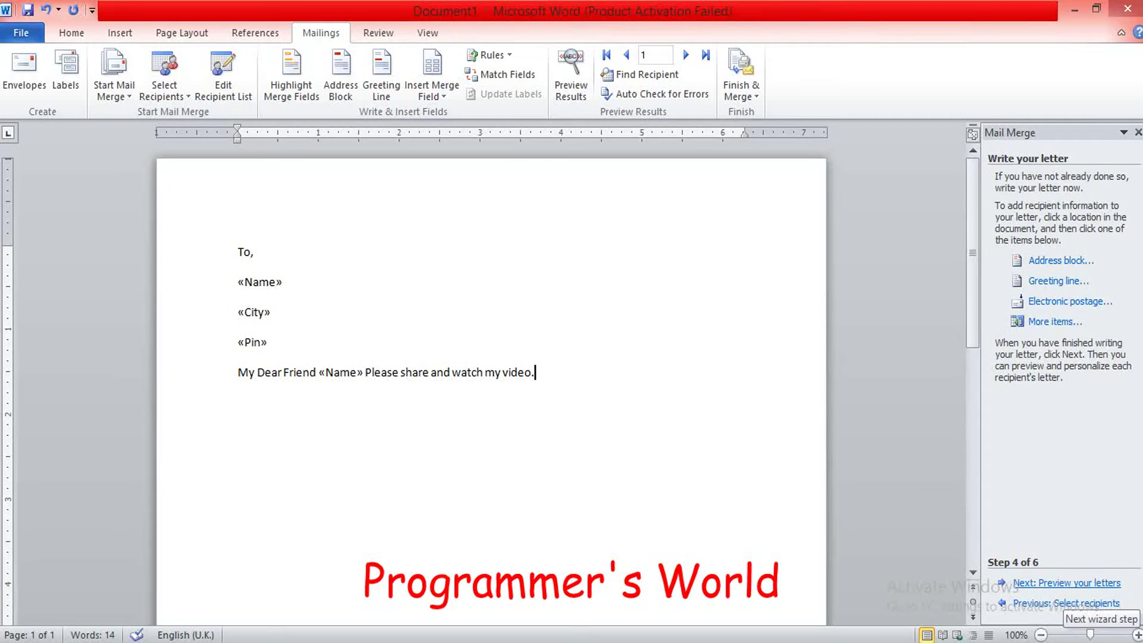
Step: Preview the letter filled with Ram, Gorakhpur and 273001, then advance to the final merge step
left_click(1066, 584)
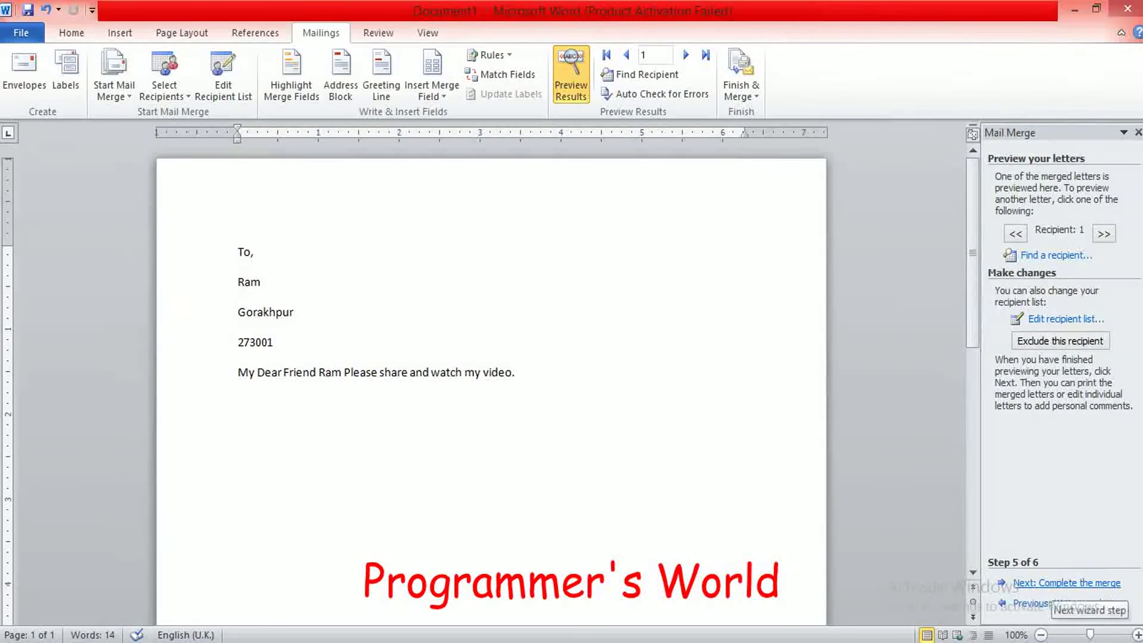
left_click(1060, 582)
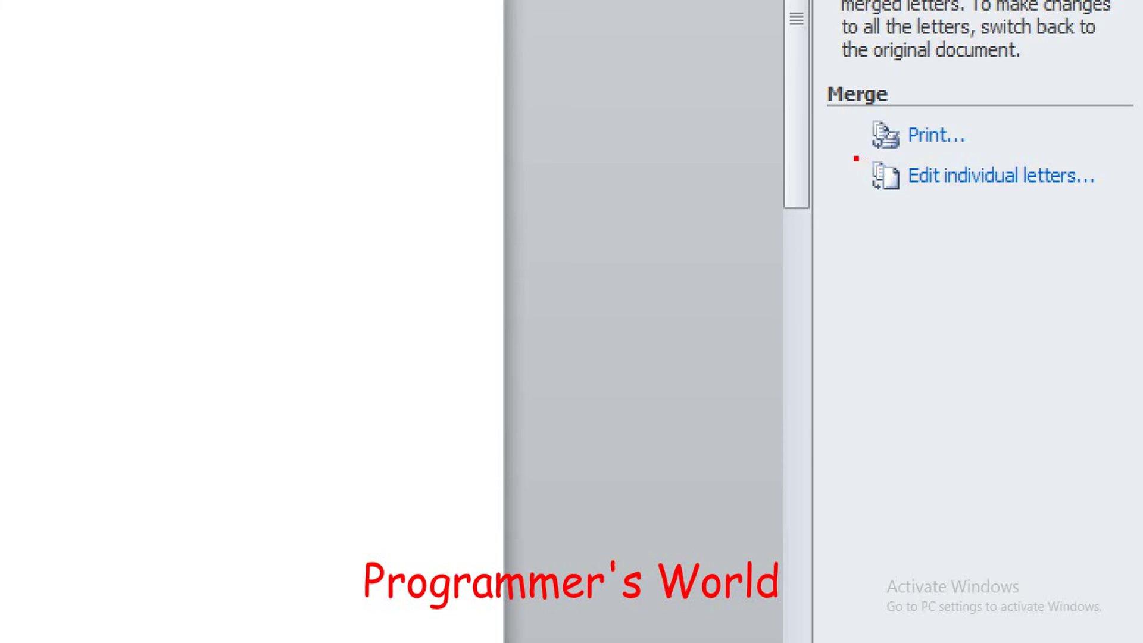
left_click_drag(852, 152, 1099, 208)
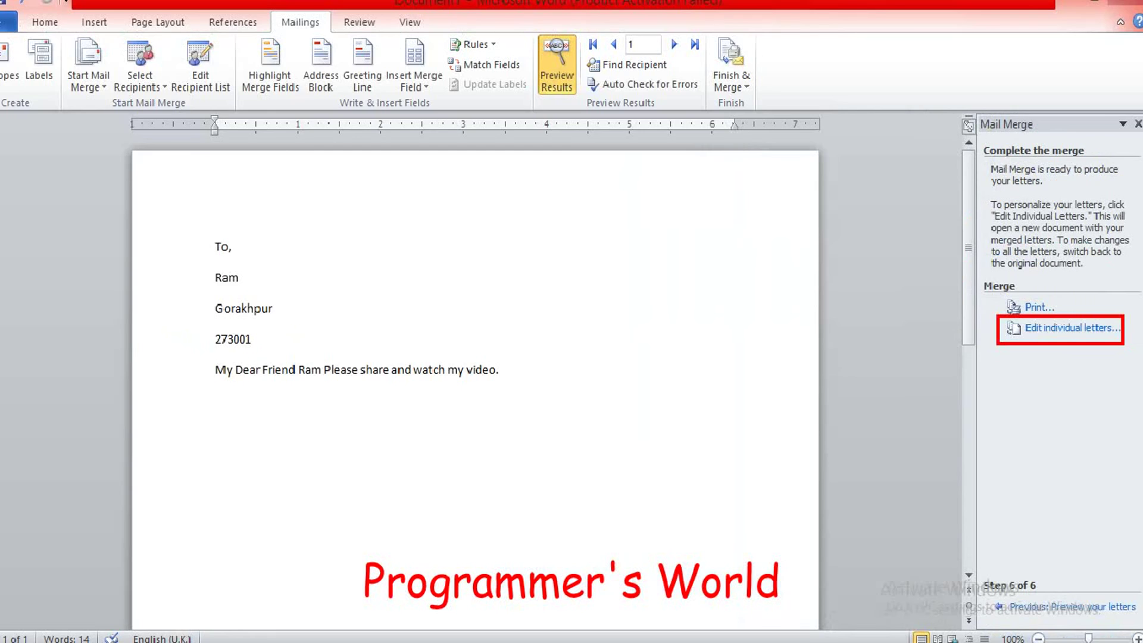
Step: Merge all records into the new document Letters3, one personalised letter per page
left_click(1074, 331)
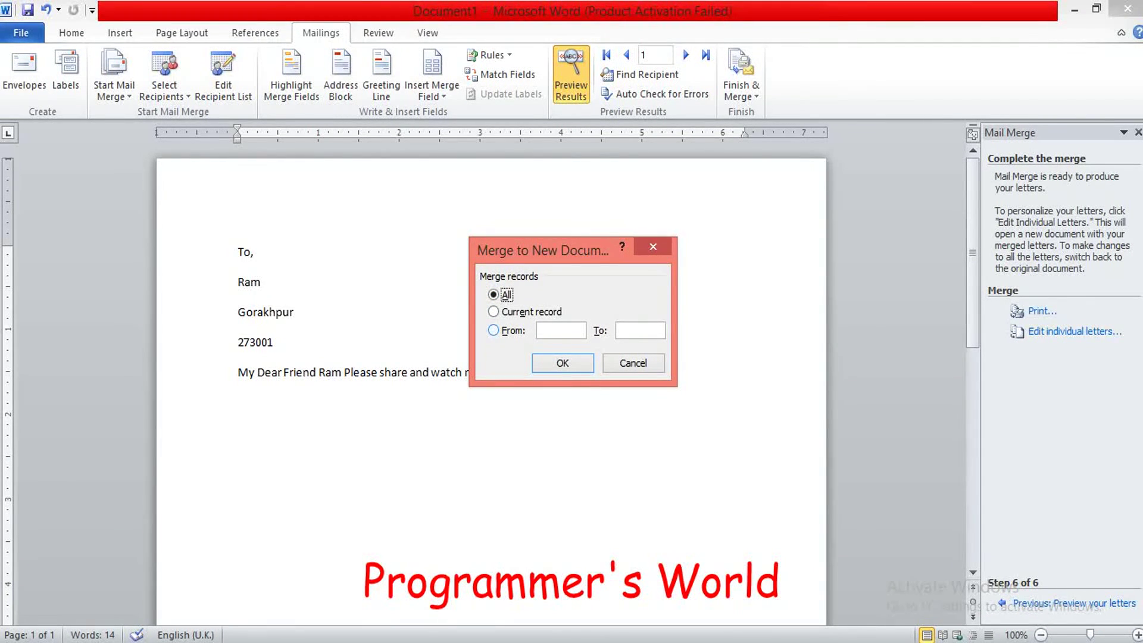
left_click(494, 330)
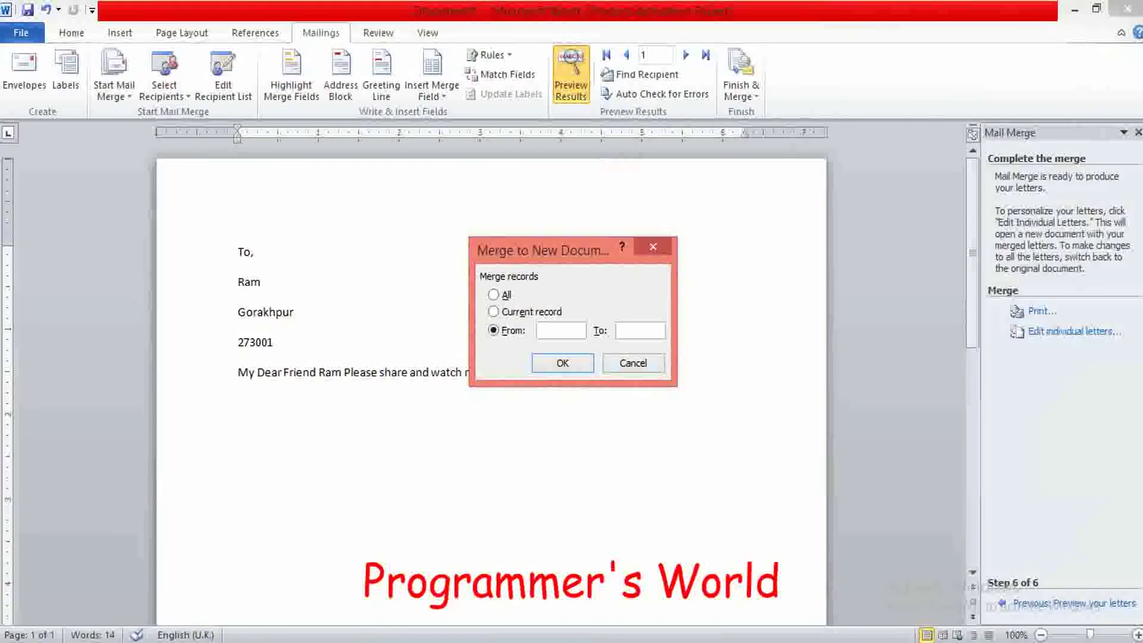
key("alt+a")
key("Return")
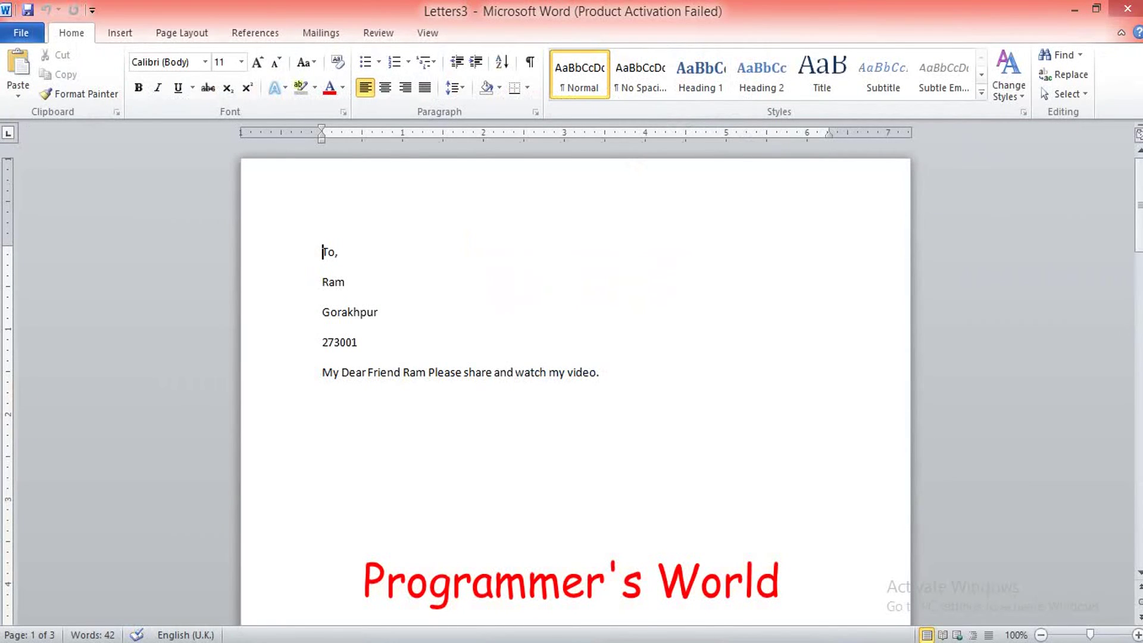
scroll(575, 357, "down", 3)
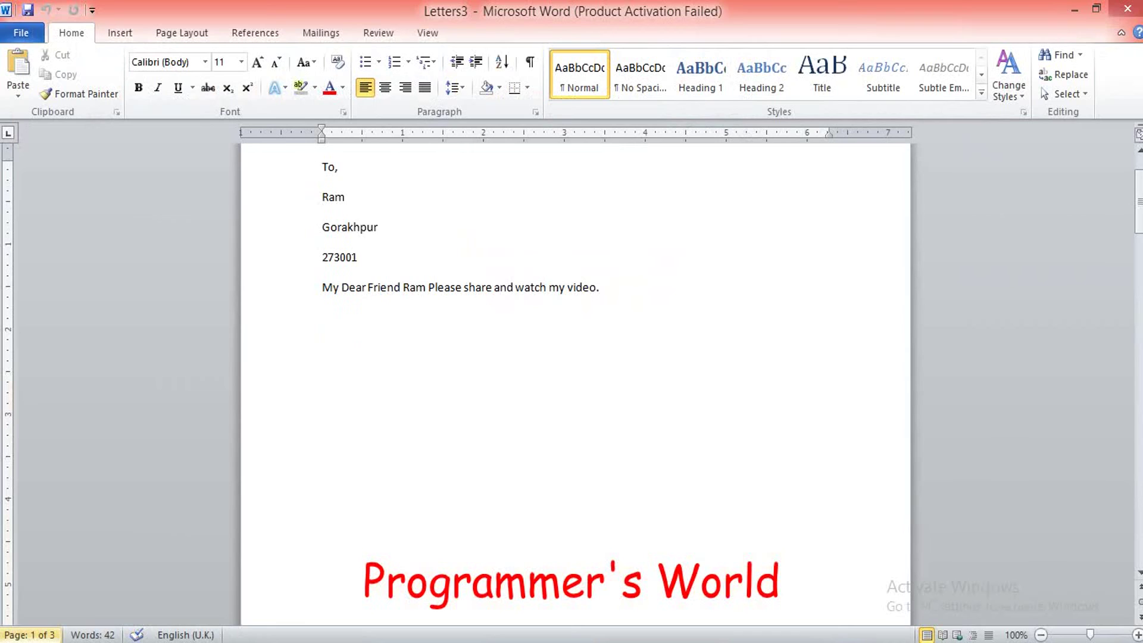
scroll(575, 357, "up", 3)
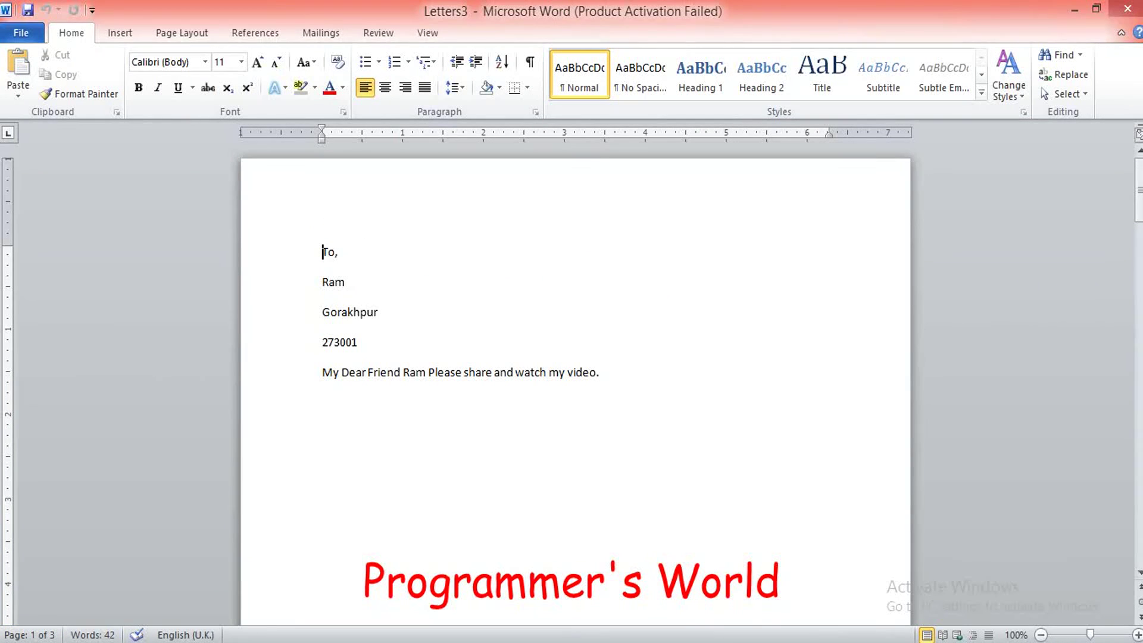
left_click_drag(427, 372, 412, 372)
left_click(411, 372)
scroll(575, 357, "down", 6)
scroll(575, 357, "down", 8)
scroll(575, 357, "down", 8)
scroll(575, 357, "down", 8)
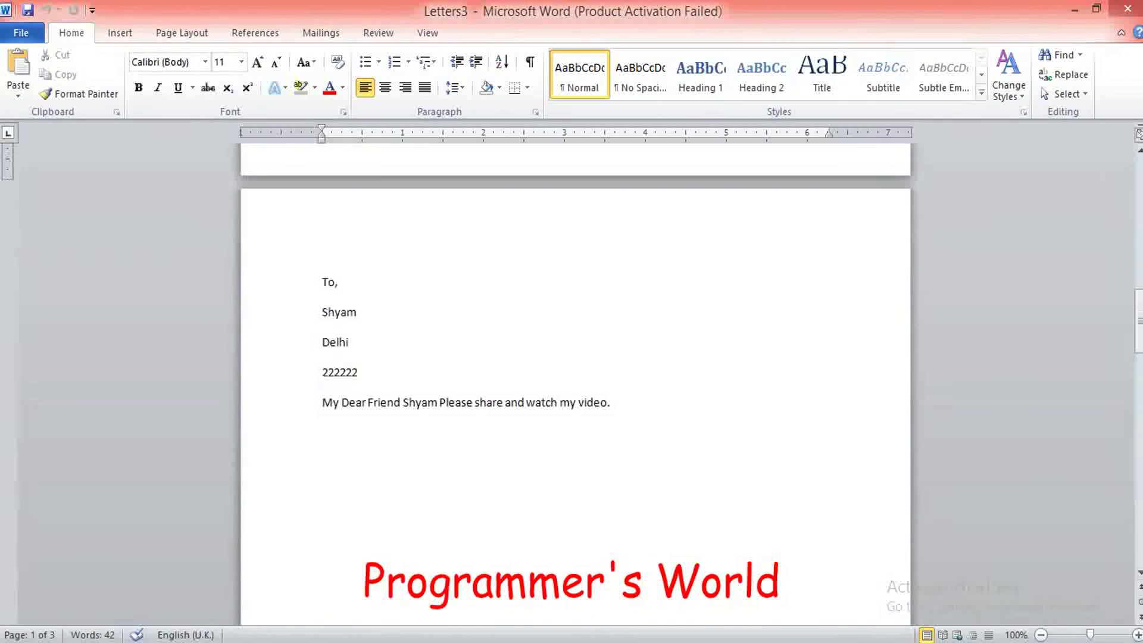
scroll(576, 357, "down", 4)
scroll(575, 357, "down", 5)
scroll(575, 357, "down", 5)
scroll(575, 357, "down", 5)
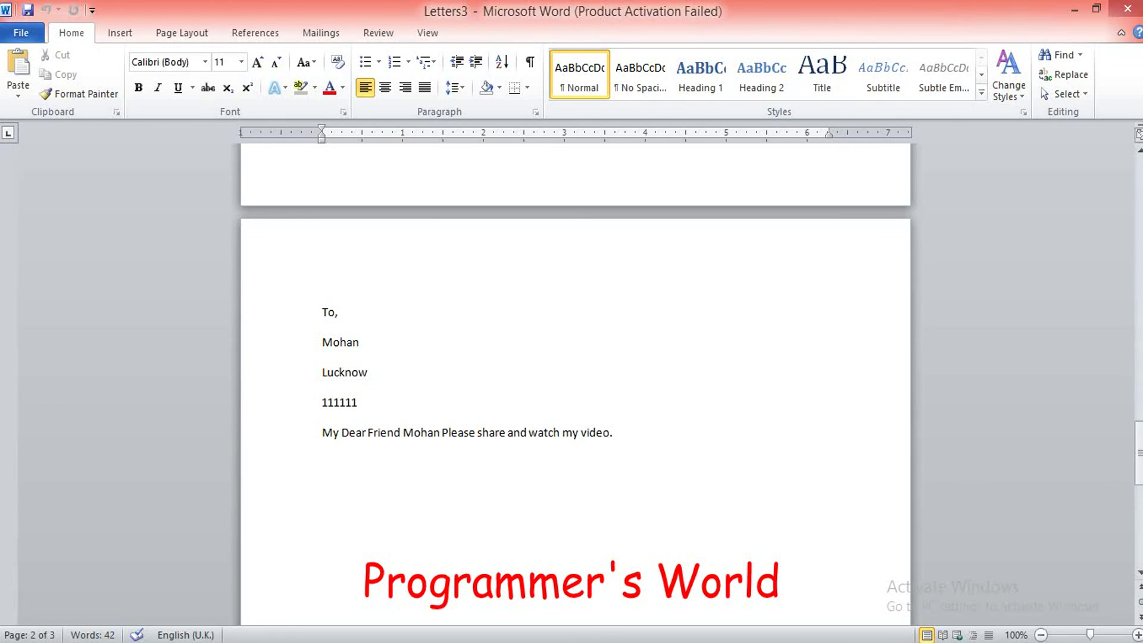
scroll(575, 357, "up", 4)
scroll(576, 358, "up", 5)
scroll(576, 357, "up", 10)
scroll(576, 357, "up", 10)
scroll(575, 357, "up", 12)
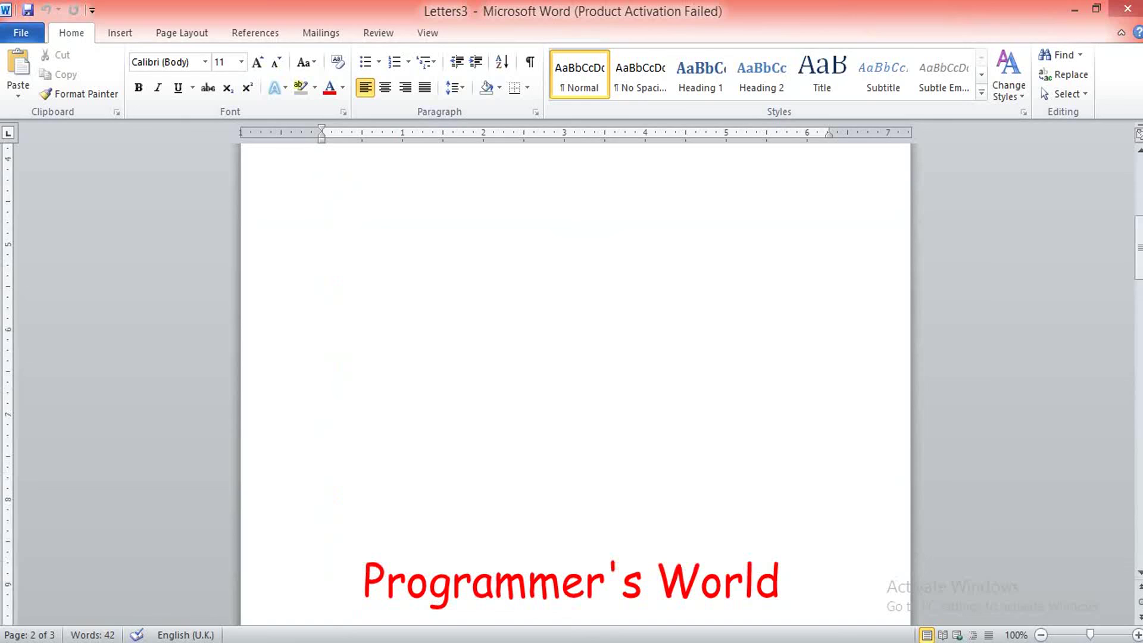
left_click(410, 372)
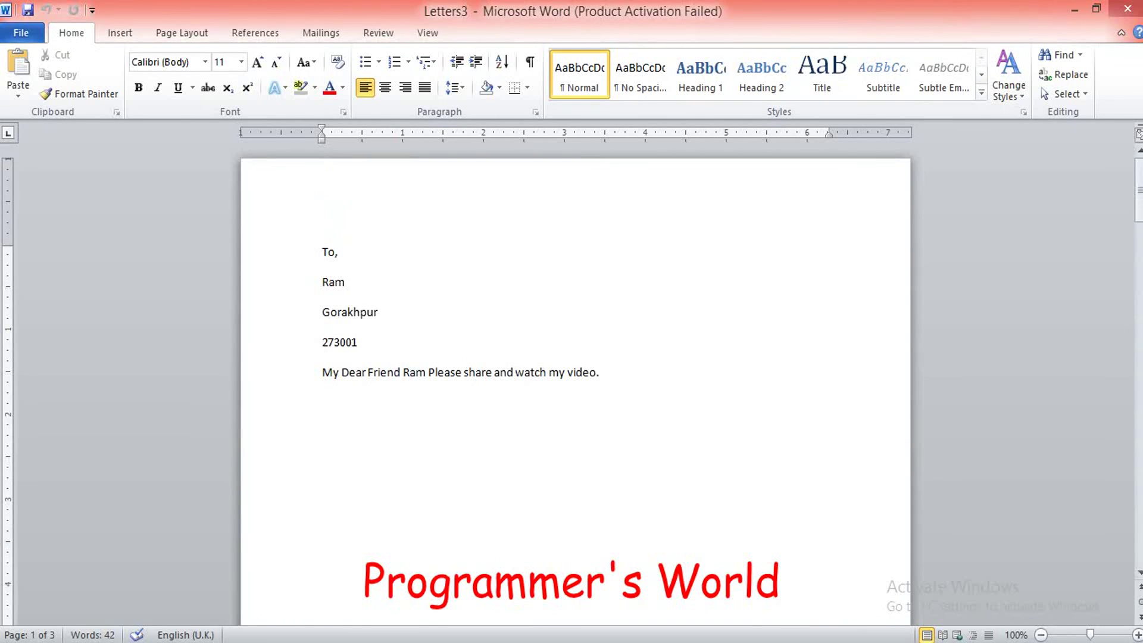